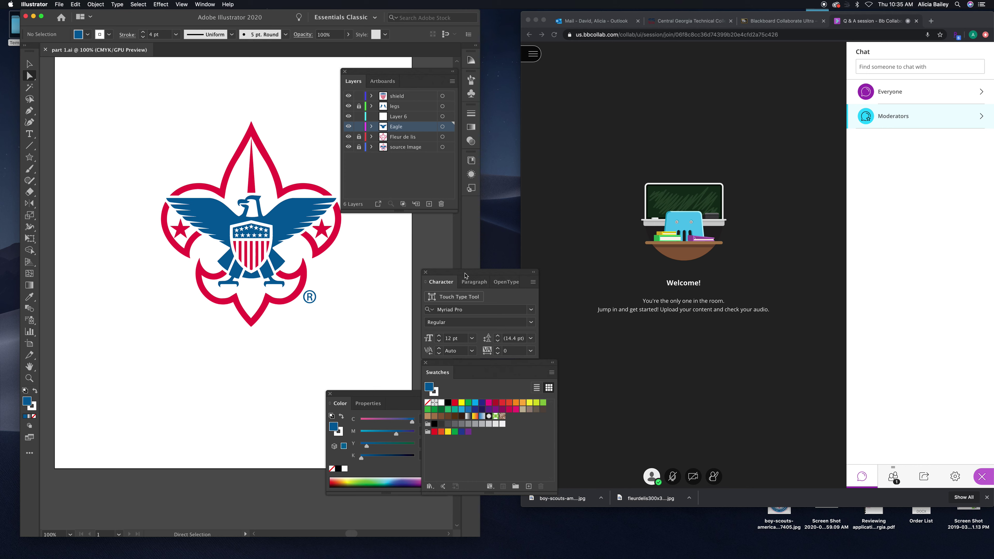
Step: Rearrange the floating Character, Swatches and Color panels so that they no longer overlap one another
{"action": "left_click_drag", "start_coordinate": [478, 363], "coordinate": [369, 332]}
{"action": "left_click", "coordinate": [396, 470]}
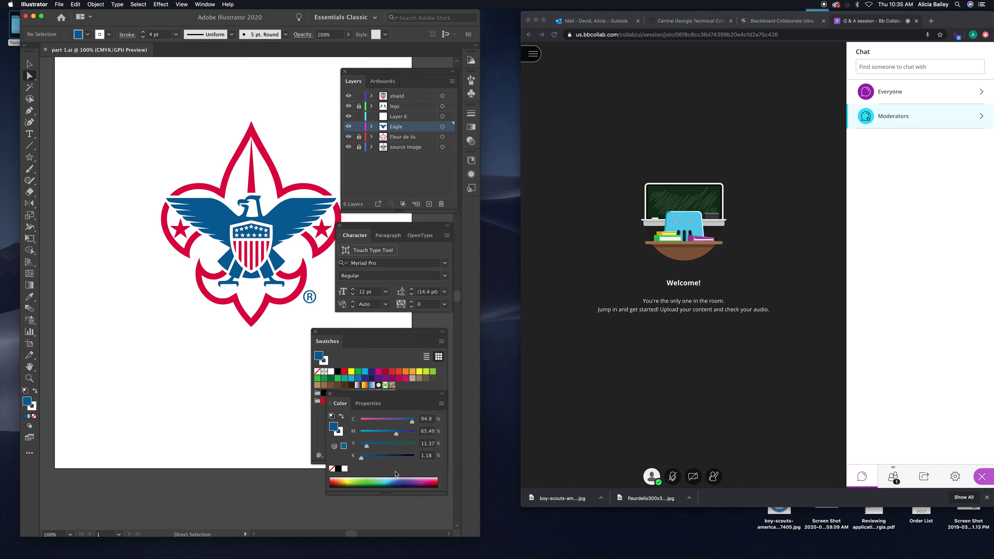
{"action": "left_click_drag", "start_coordinate": [369, 404], "coordinate": [229, 437]}
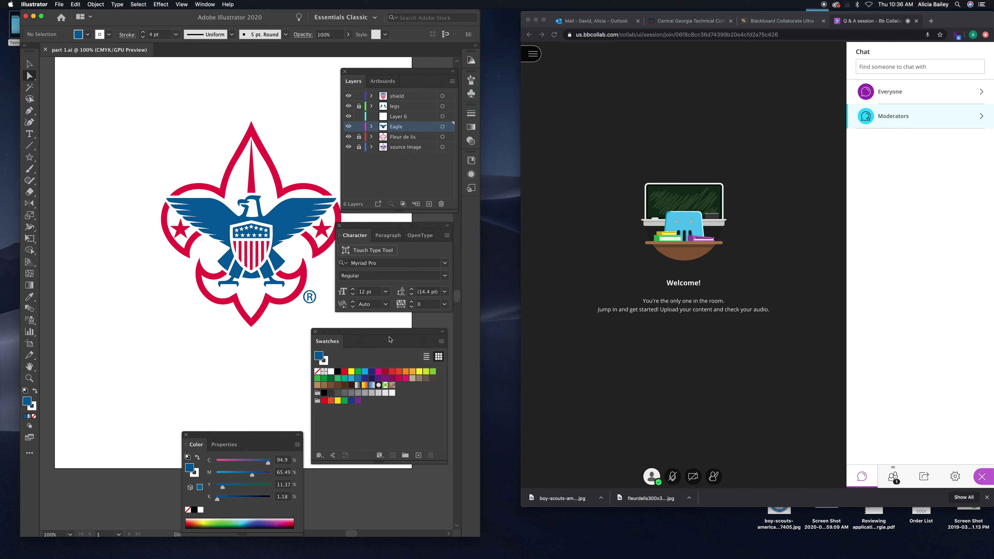
Step: Create a new layer directly above the source image layer
{"action": "left_click", "coordinate": [420, 149]}
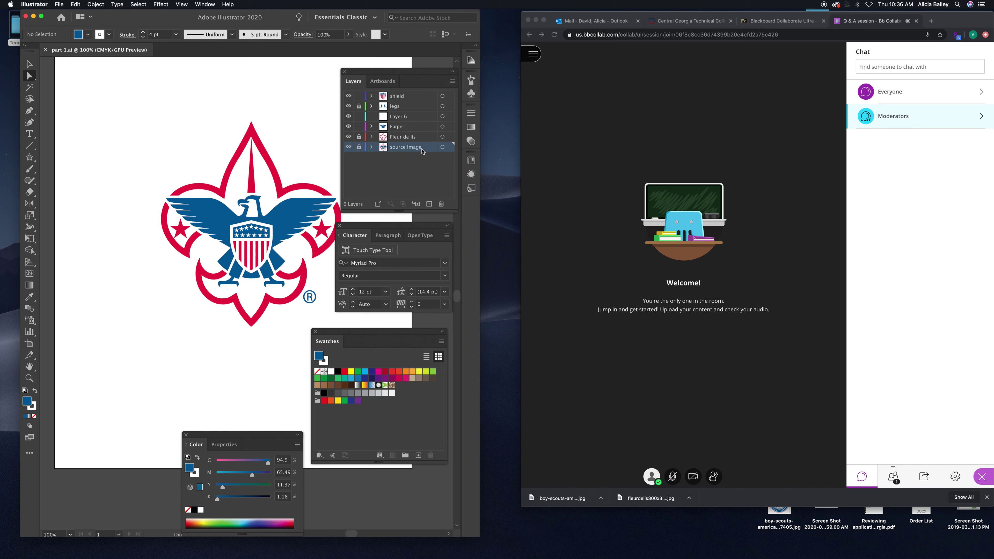
{"action": "left_click", "coordinate": [419, 182]}
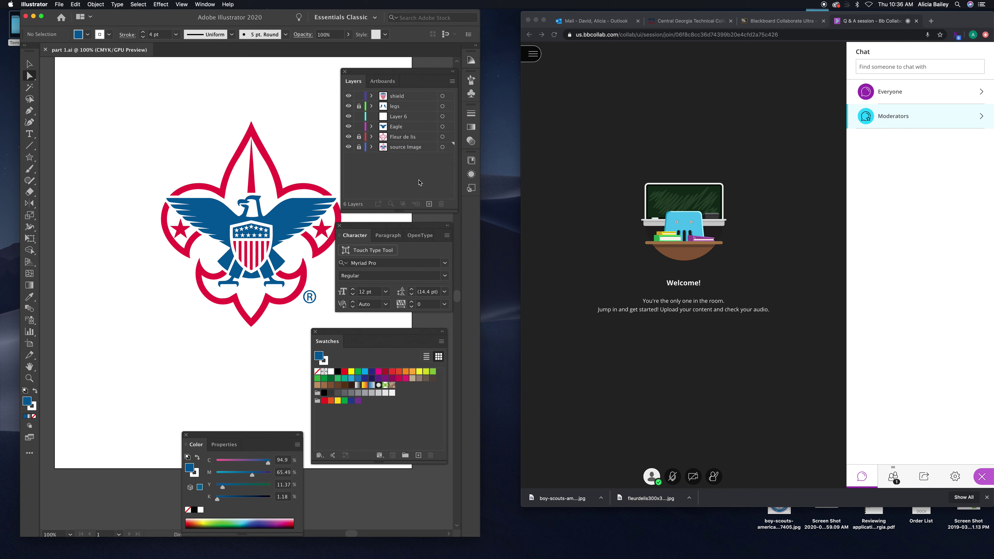
{"action": "left_click", "coordinate": [421, 148]}
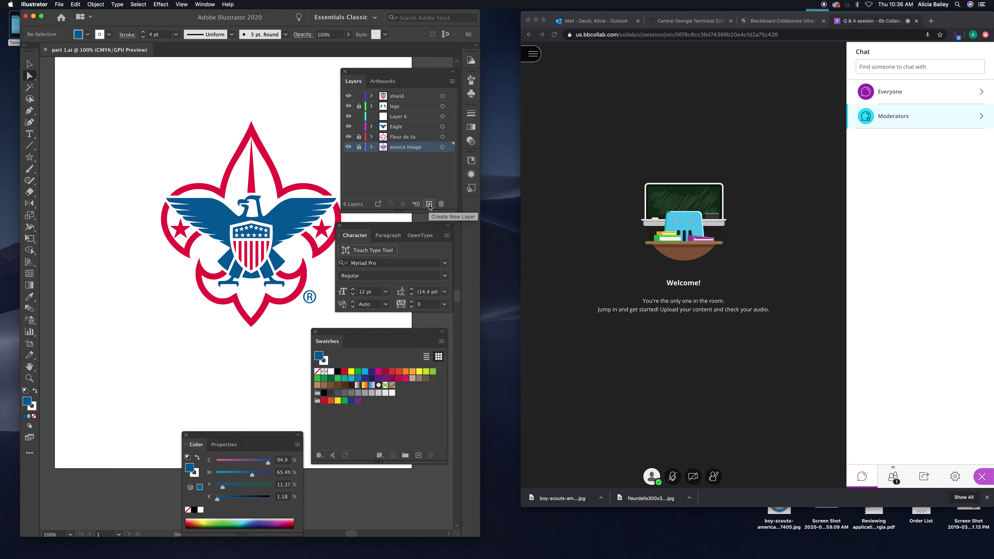
{"action": "left_click", "coordinate": [418, 187]}
{"action": "left_click", "coordinate": [400, 151]}
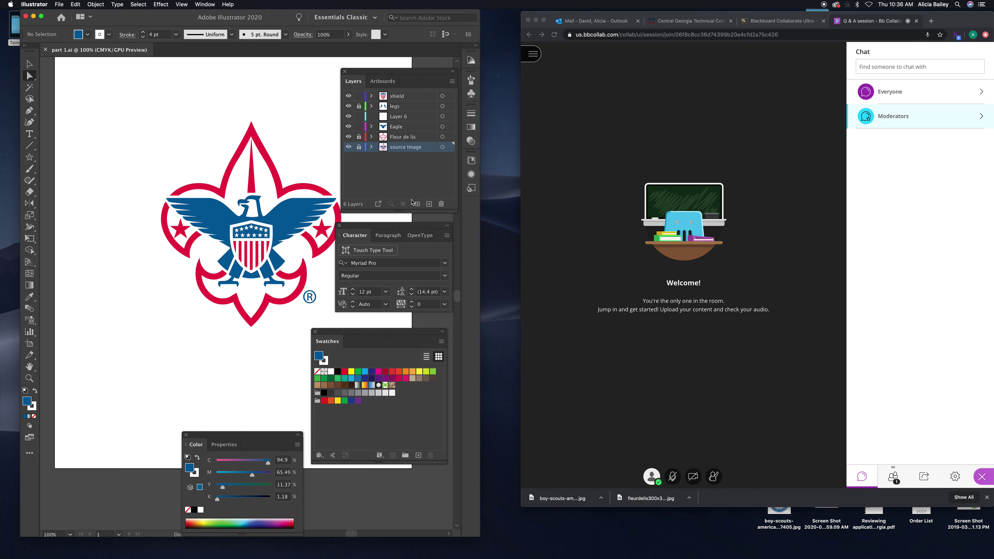
{"action": "left_click", "coordinate": [429, 204]}
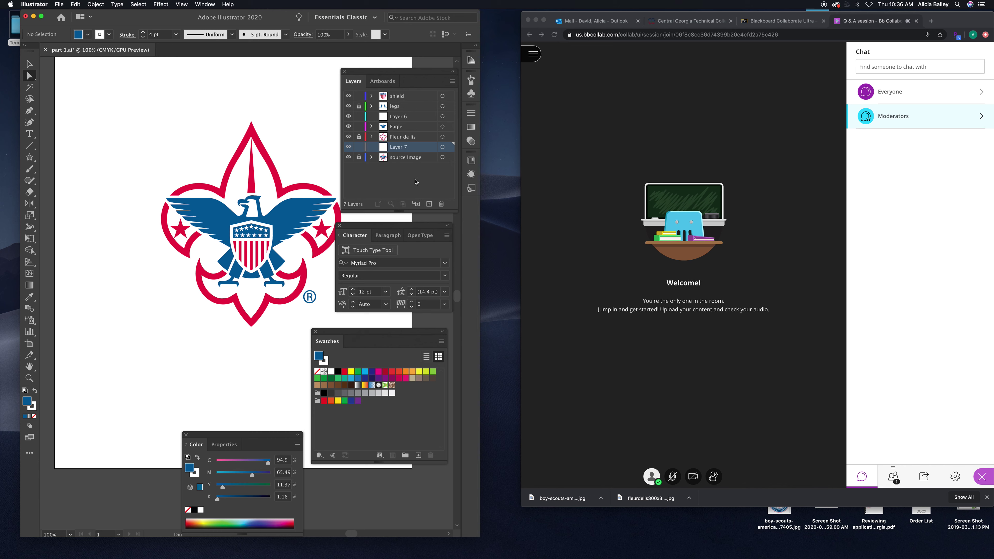
Step: Place boy-scouts-america-official-logo_227405.jpg from the Desktop on the new layer
{"action": "left_click", "coordinate": [59, 4]}
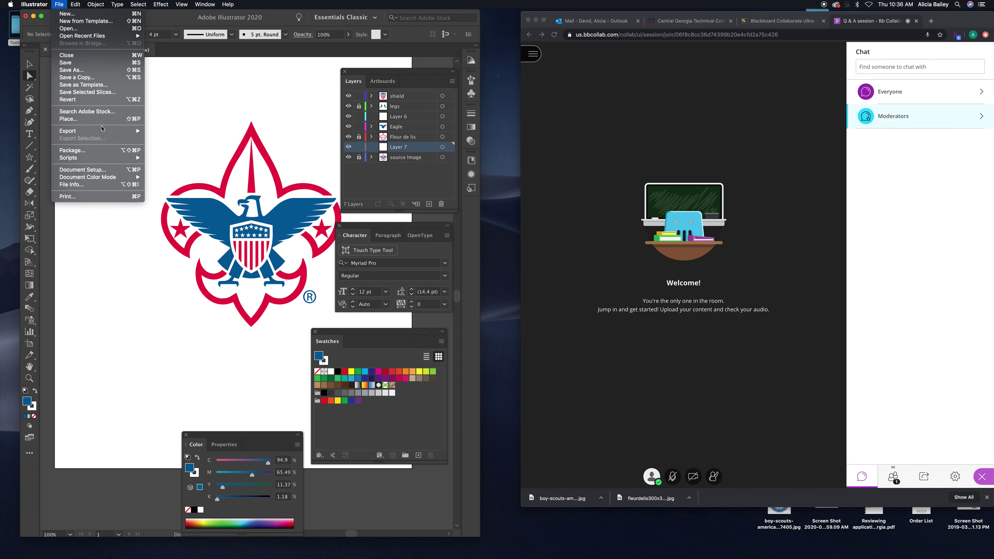
{"action": "left_click", "coordinate": [87, 119]}
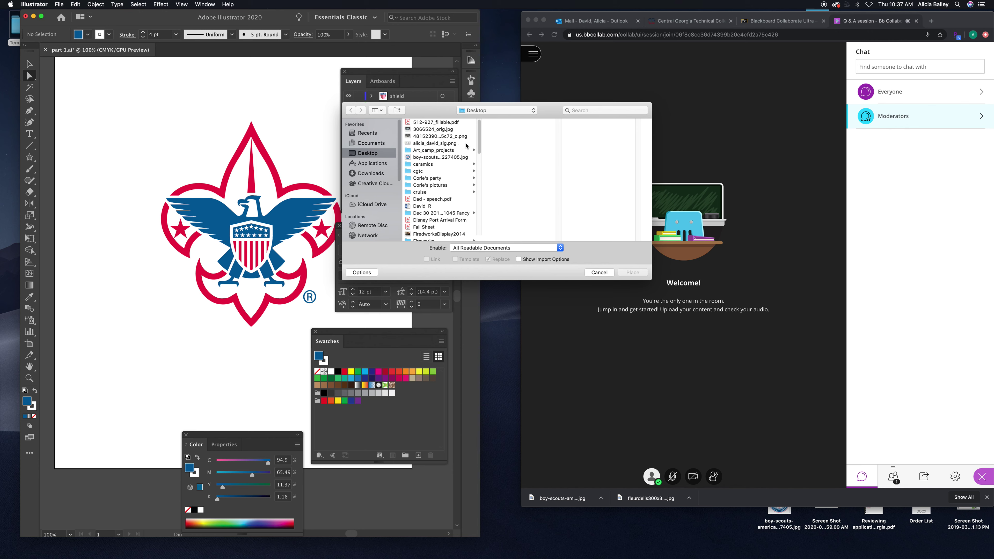
{"action": "left_click", "coordinate": [458, 157]}
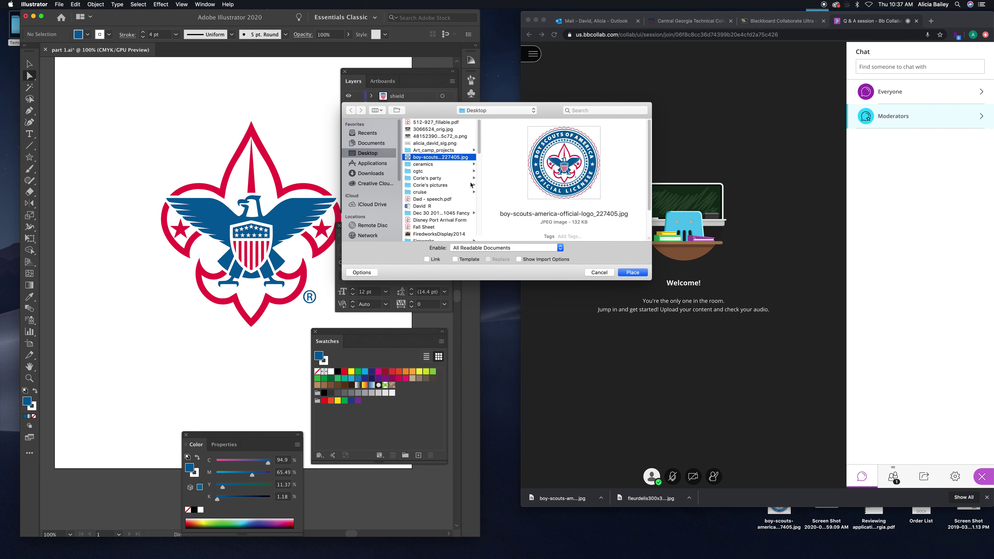
{"action": "left_click", "coordinate": [633, 272]}
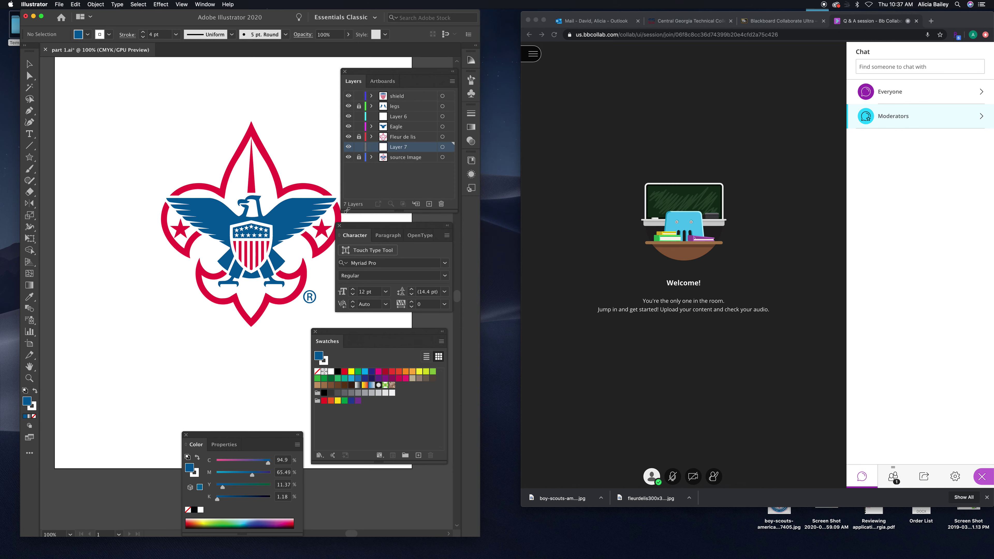
{"action": "left_click", "coordinate": [231, 204]}
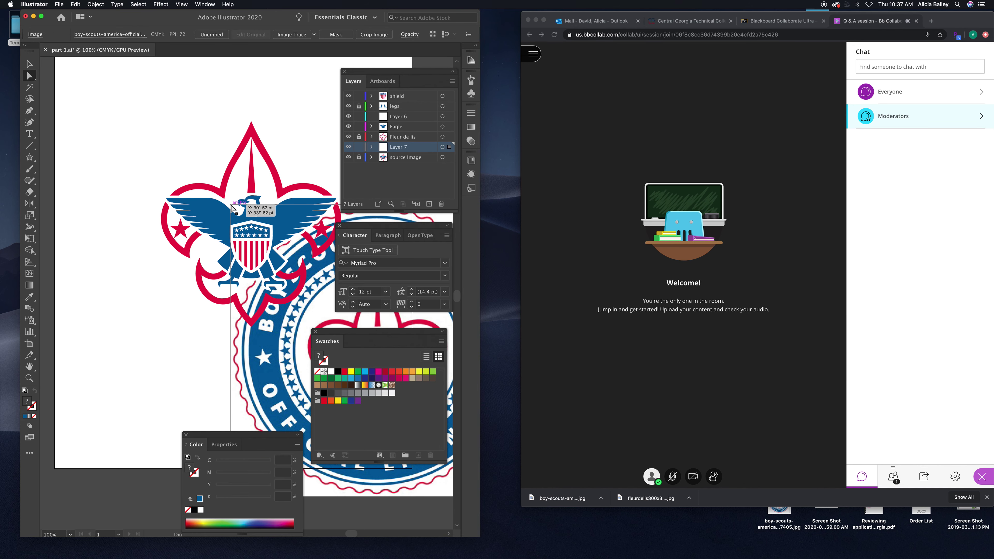
Step: Move the placed seal image so that it is centred behind the existing fleur-de-lis emblem
{"action": "key", "text": "v"}
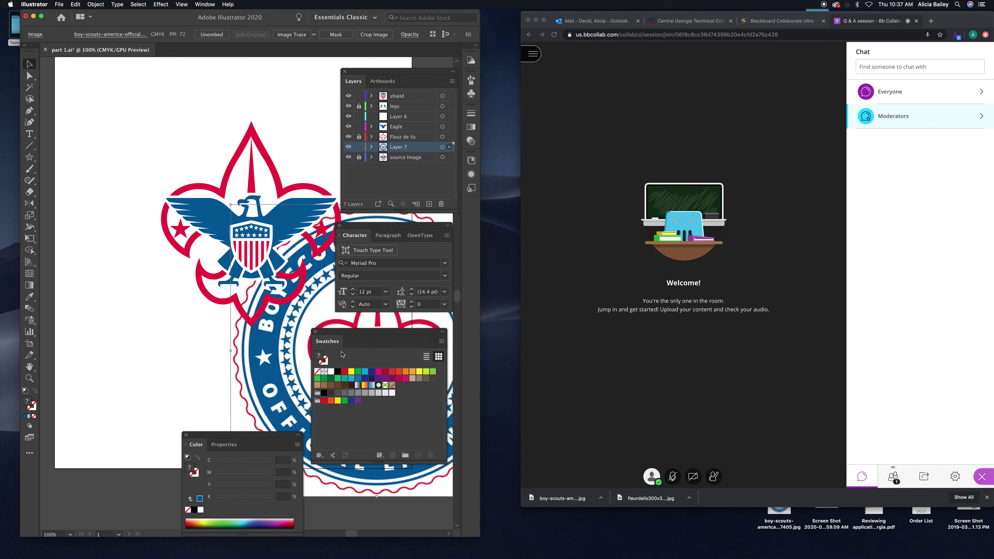
{"action": "left_click_drag", "start_coordinate": [286, 382], "coordinate": [173, 266]}
{"action": "left_click_drag", "start_coordinate": [246, 346], "coordinate": [265, 350]}
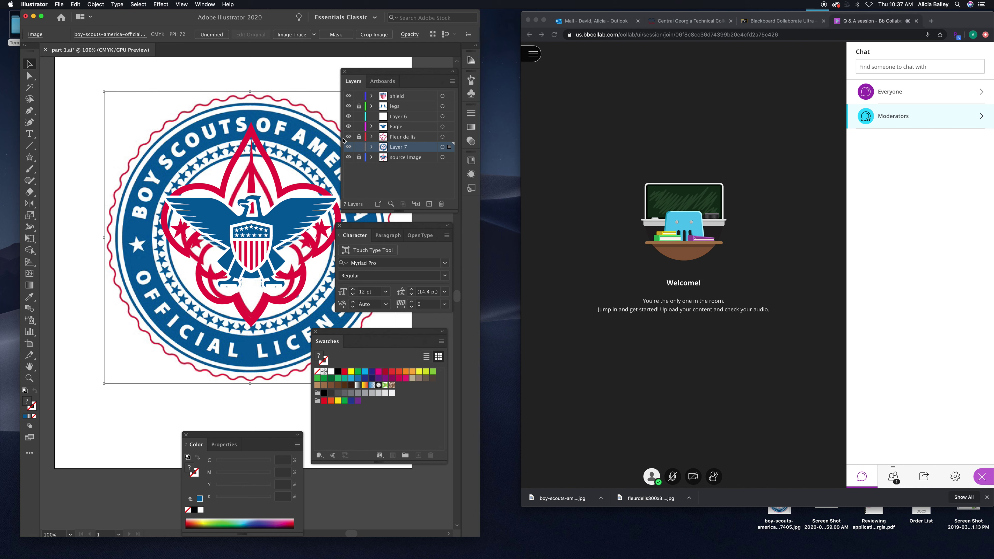
Step: Lock the seal image's layer and rename it "part b", and hide the source image layer
{"action": "left_click", "coordinate": [359, 147]}
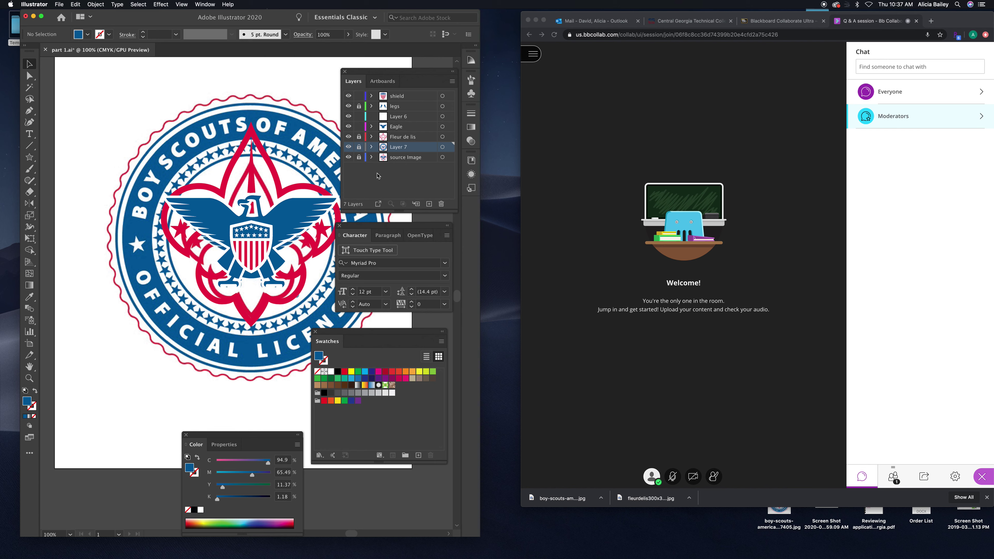
{"action": "left_click", "coordinate": [348, 157]}
{"action": "double_click", "coordinate": [401, 148]}
{"action": "type", "text": "part b"}
{"action": "left_click", "coordinate": [410, 185]}
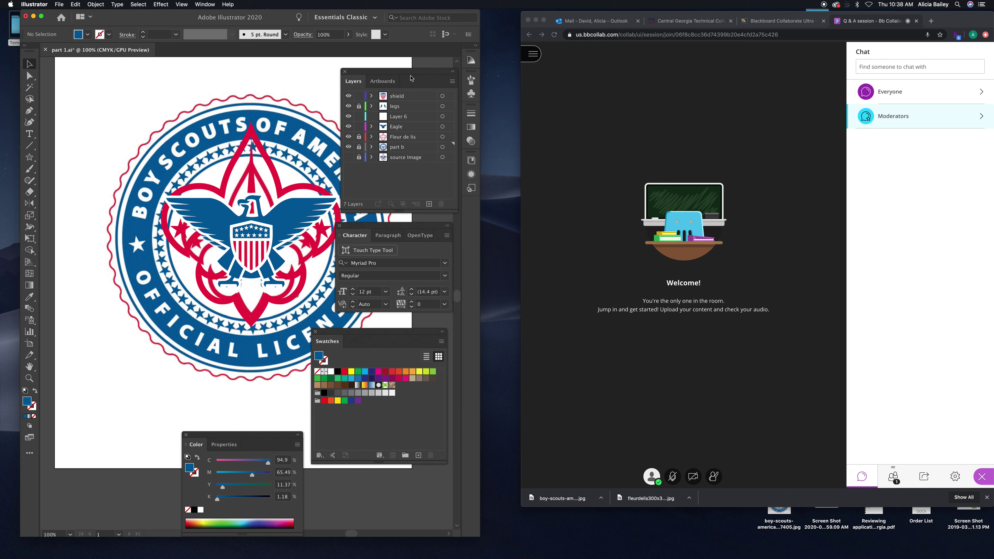
Step: Unlock the Fleur de lis and legs layers and paste a copy of all the emblem artwork onto a new layer above Fleur de lis
{"action": "left_click", "coordinate": [412, 140]}
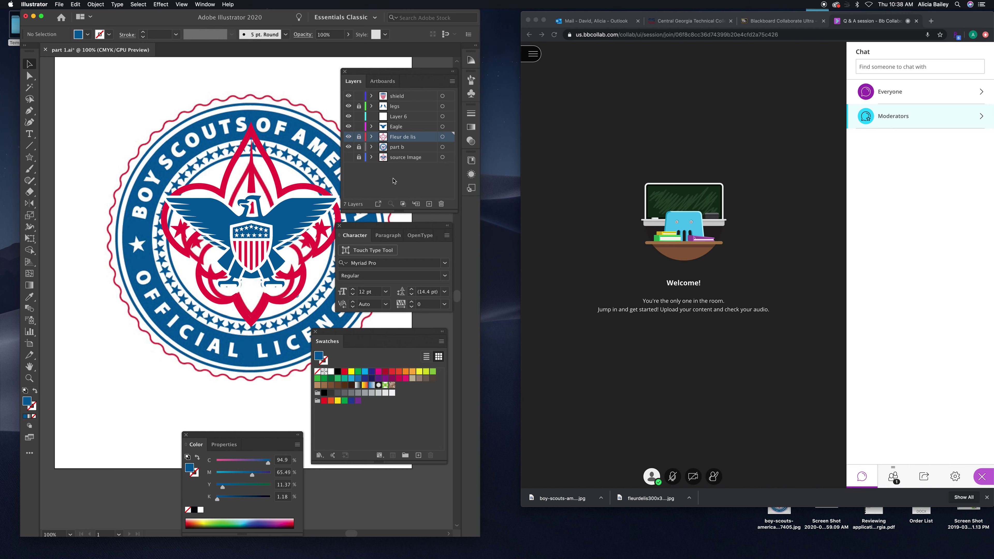
{"action": "left_click", "coordinate": [359, 136]}
{"action": "left_click", "coordinate": [359, 106]}
{"action": "key", "text": "super+a"}
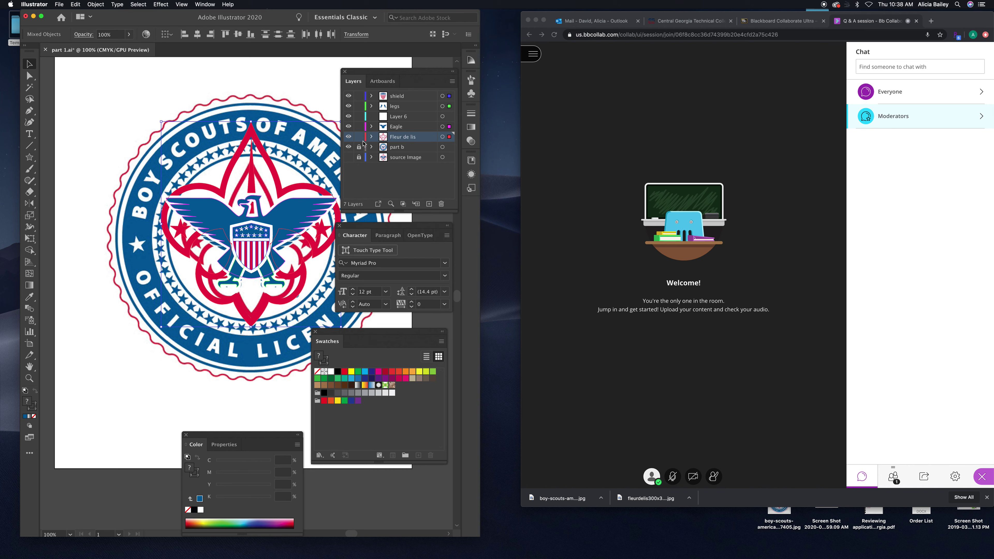
{"action": "left_click", "coordinate": [430, 205]}
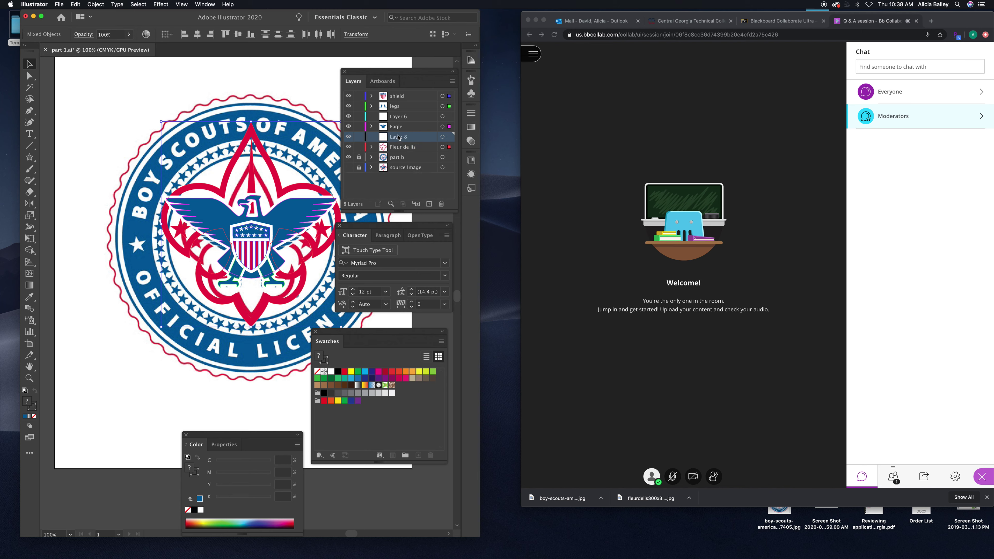
{"action": "key", "text": "super+v"}
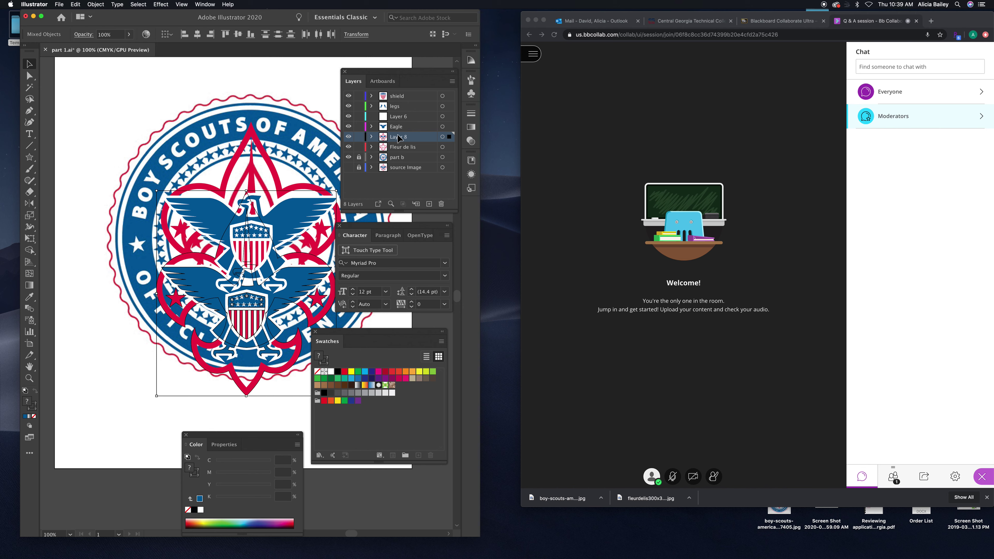
Step: Lock and hide the original shield, legs, Layer 6, Eagle and Fleur de lis layers
{"action": "left_click", "coordinate": [359, 147]}
{"action": "left_click", "coordinate": [358, 127]}
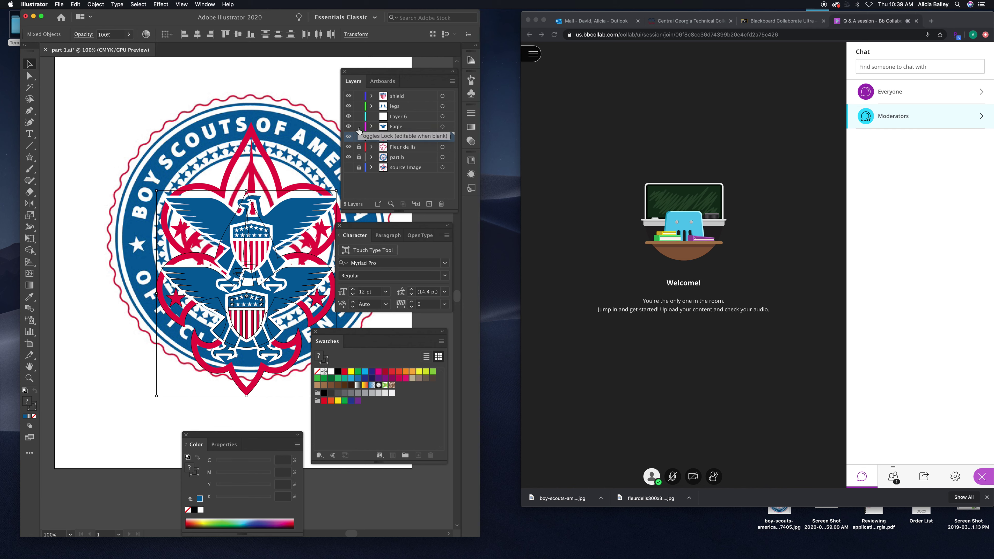
{"action": "left_click", "coordinate": [359, 116]}
{"action": "left_click", "coordinate": [359, 106]}
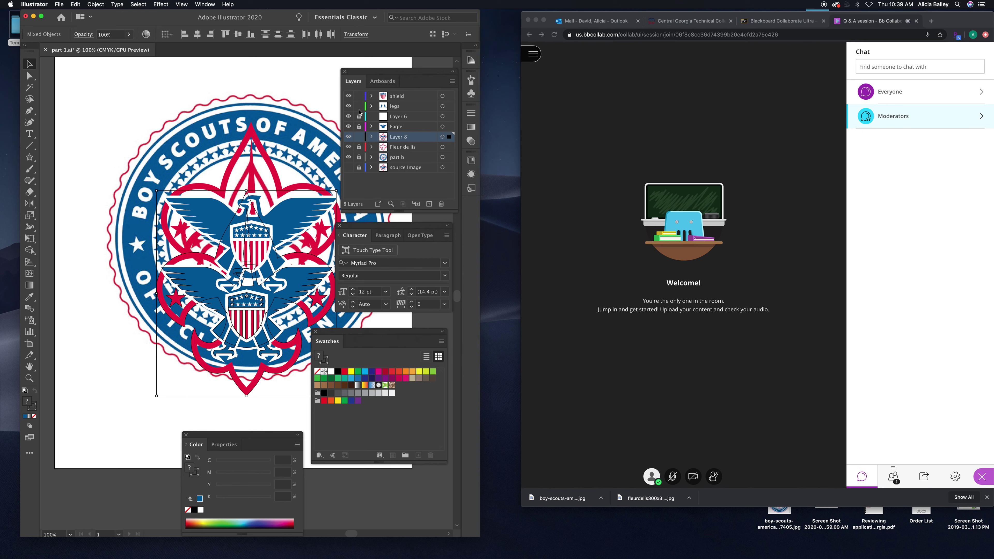
{"action": "left_click", "coordinate": [359, 96]}
{"action": "left_click_drag", "start_coordinate": [348, 126], "coordinate": [349, 96]}
{"action": "left_click", "coordinate": [348, 147]}
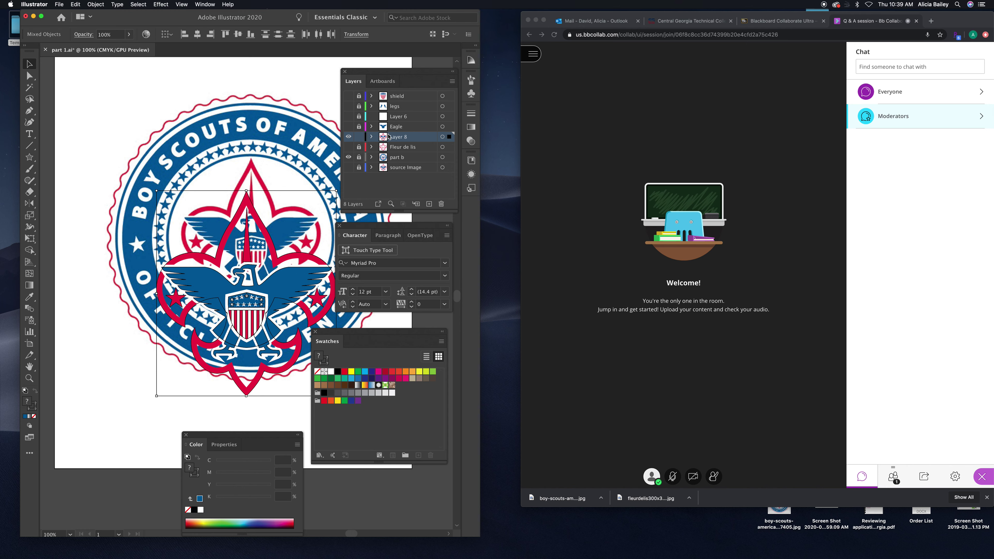
Step: Move the pasted artwork's layer directly below Fleur de lis and rename it "center"
{"action": "left_click_drag", "start_coordinate": [401, 139], "coordinate": [418, 152]}
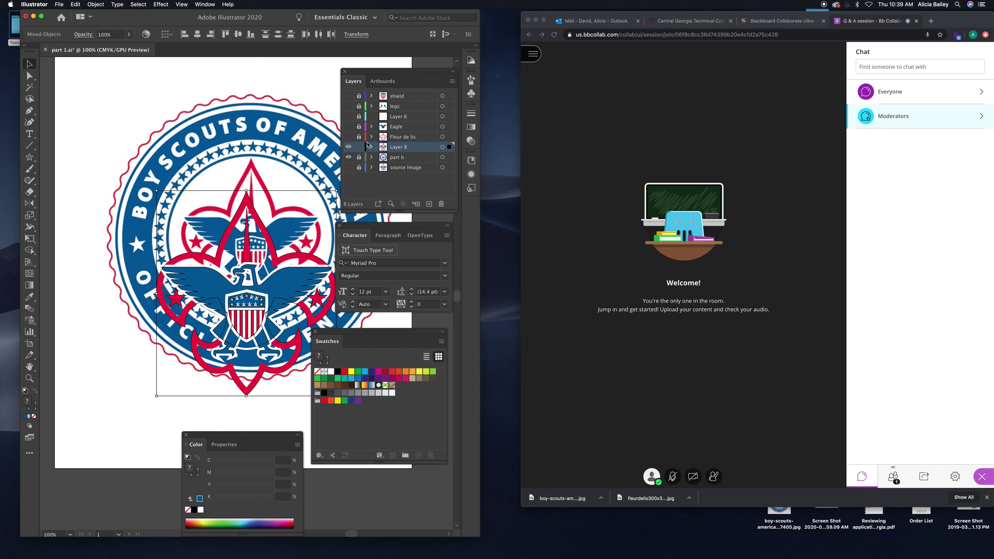
{"action": "double_click", "coordinate": [403, 149]}
{"action": "type", "text": "cebter"}
{"action": "key", "text": "BackSpace"}
{"action": "key", "text": "BackSpace"}
{"action": "key", "text": "BackSpace"}
{"action": "type", "text": "nert"}
{"action": "key", "text": "BackSpace"}
{"action": "key", "text": "BackSpace"}
{"action": "type", "text": "ter"}
{"action": "key", "text": "Return"}
Step: Group the pasted emblem artwork and move it over the emblem in the middle of the seal
{"action": "left_click", "coordinate": [95, 4]}
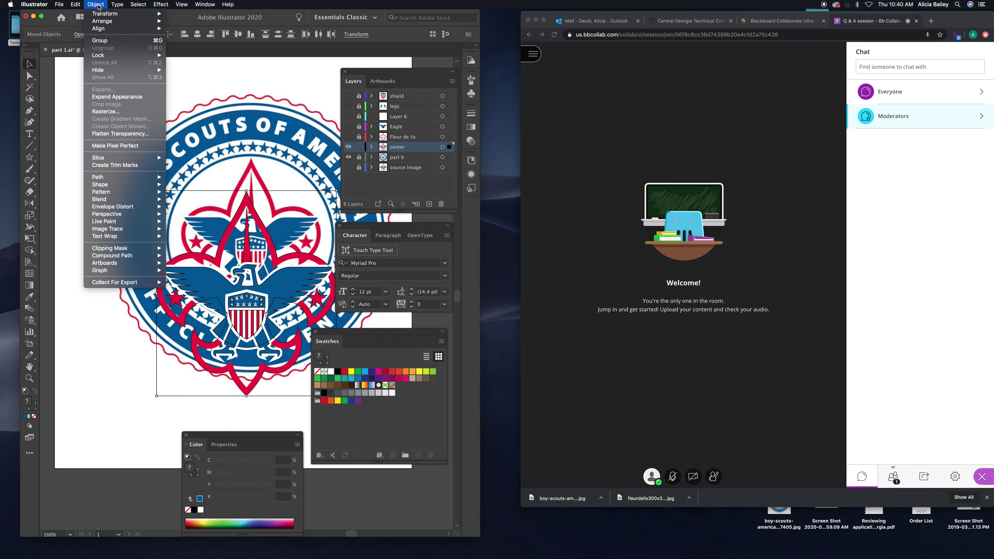
{"action": "left_click", "coordinate": [107, 41]}
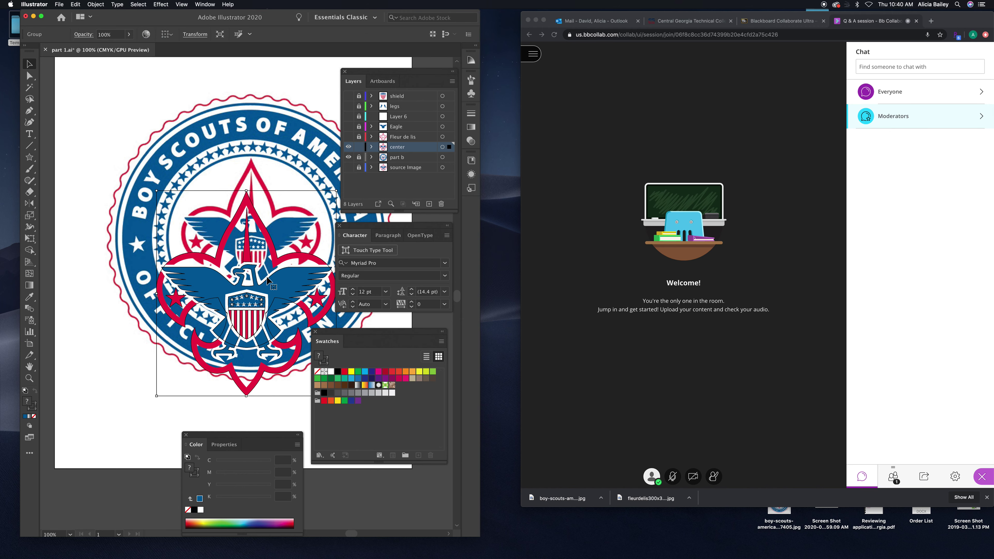
{"action": "left_click_drag", "start_coordinate": [275, 285], "coordinate": [280, 241]}
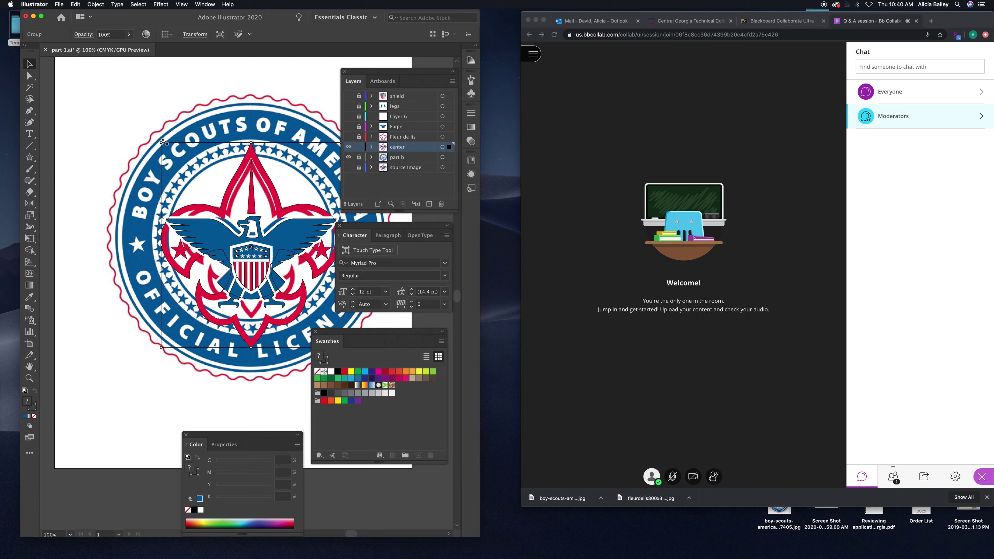
Step: Scale down and reposition the emblem group so that it matches the smaller fleur-de-lis inside the seal image
{"action": "left_click_drag", "start_coordinate": [163, 143], "coordinate": [165, 161]}
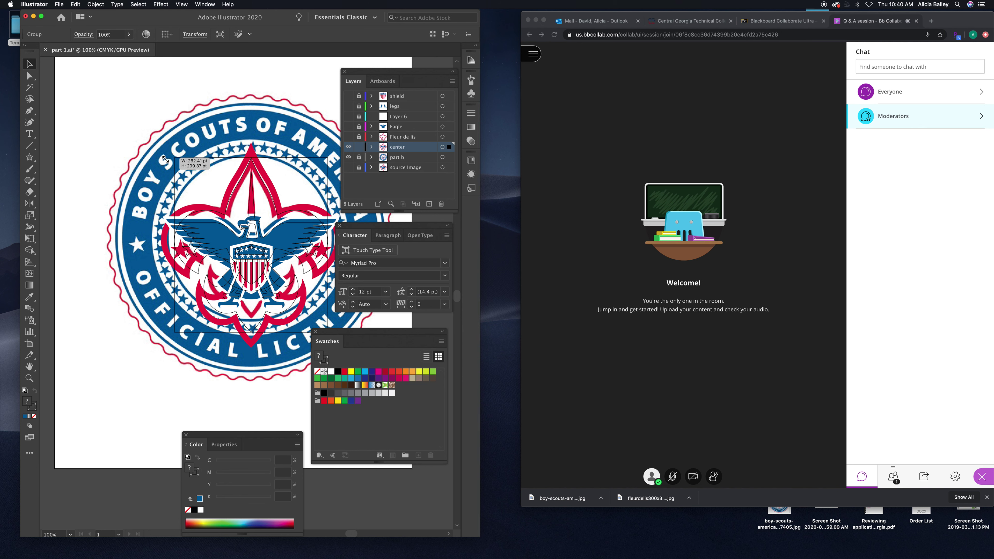
{"action": "left_click_drag", "start_coordinate": [165, 158], "coordinate": [164, 159]}
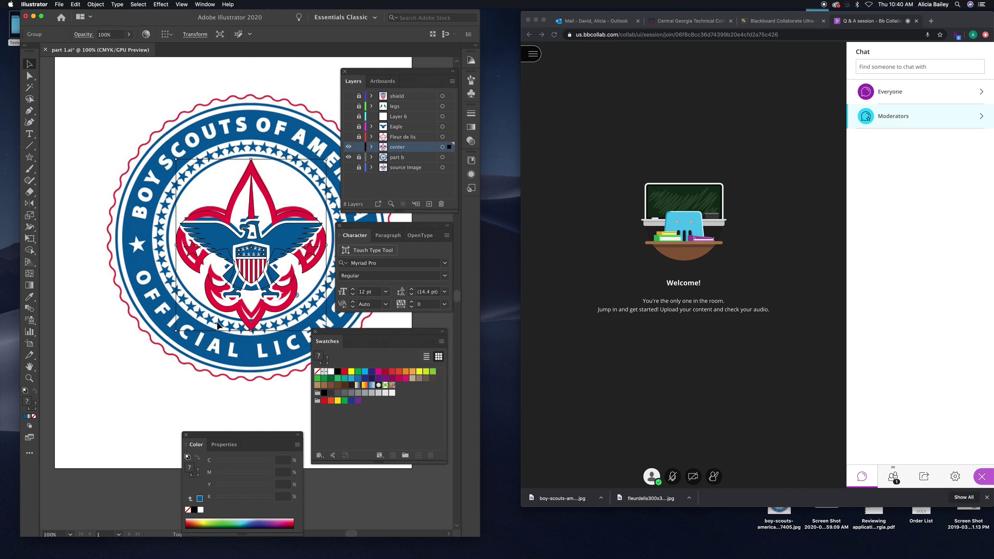
{"action": "left_click_drag", "start_coordinate": [176, 331], "coordinate": [185, 324]}
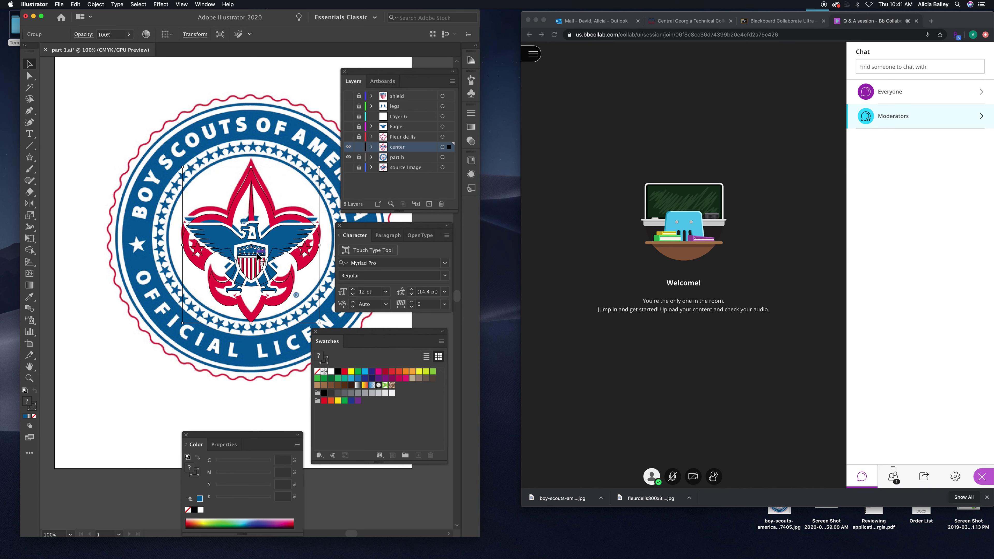
{"action": "left_click_drag", "start_coordinate": [257, 258], "coordinate": [255, 246]}
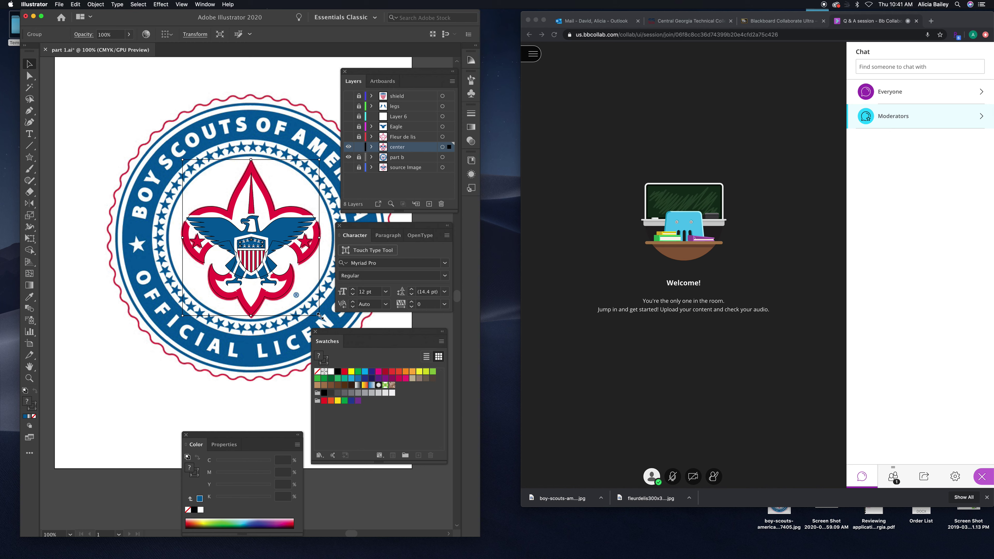
{"action": "left_click_drag", "start_coordinate": [320, 315], "coordinate": [324, 320]}
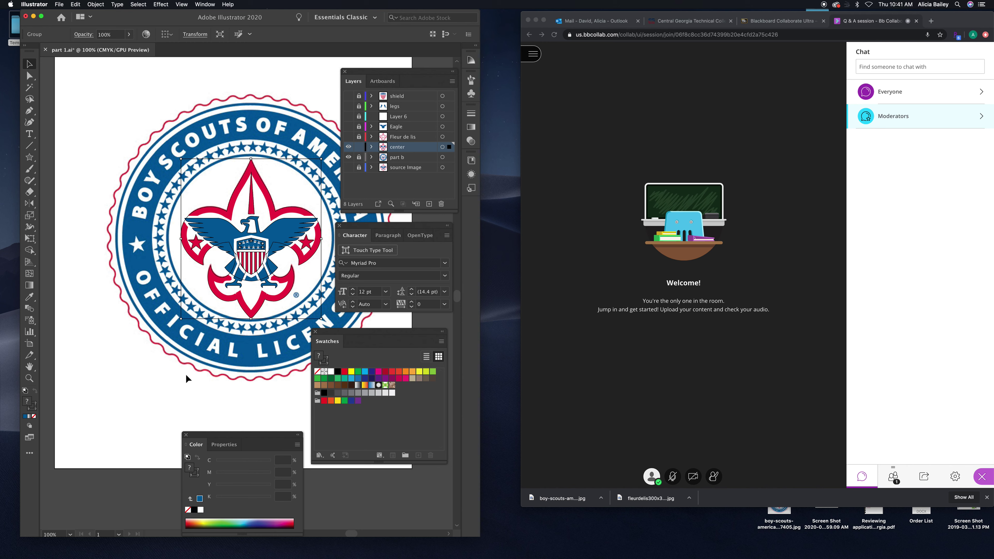
{"action": "left_click", "coordinate": [220, 380]}
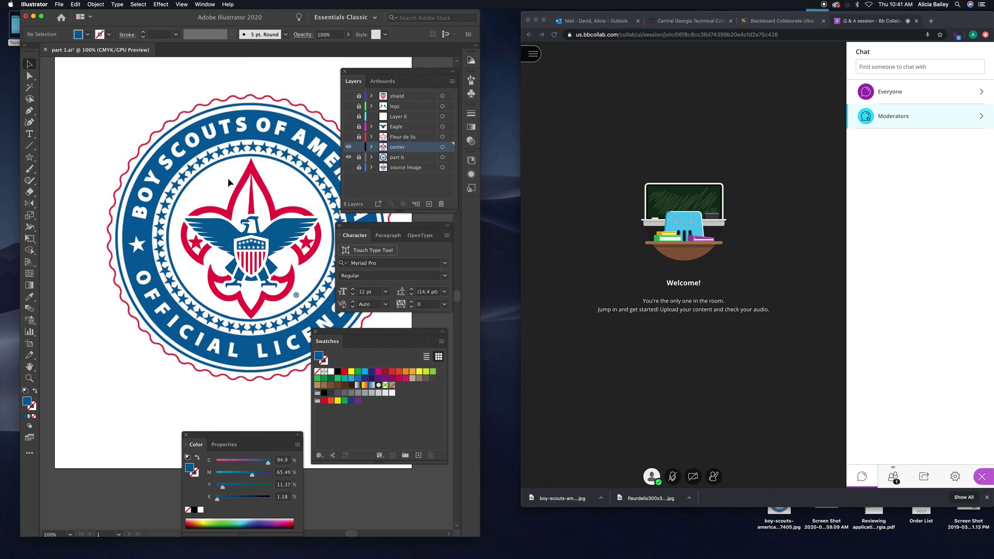
Step: Toggle the center layer's visibility to compare the scaled emblem with the seal image beneath it
{"action": "left_click", "coordinate": [348, 147]}
{"action": "left_click", "coordinate": [349, 148]}
{"action": "left_click", "coordinate": [348, 147]}
{"action": "left_click", "coordinate": [348, 147]}
{"action": "left_click", "coordinate": [348, 147]}
{"action": "left_click", "coordinate": [349, 148]}
{"action": "left_click", "coordinate": [348, 149]}
{"action": "left_click", "coordinate": [349, 149]}
Step: Select only the red fleur-de-lis outline of the scaled emblem and check its stroke weight
{"action": "left_click", "coordinate": [29, 75]}
{"action": "left_click", "coordinate": [234, 193]}
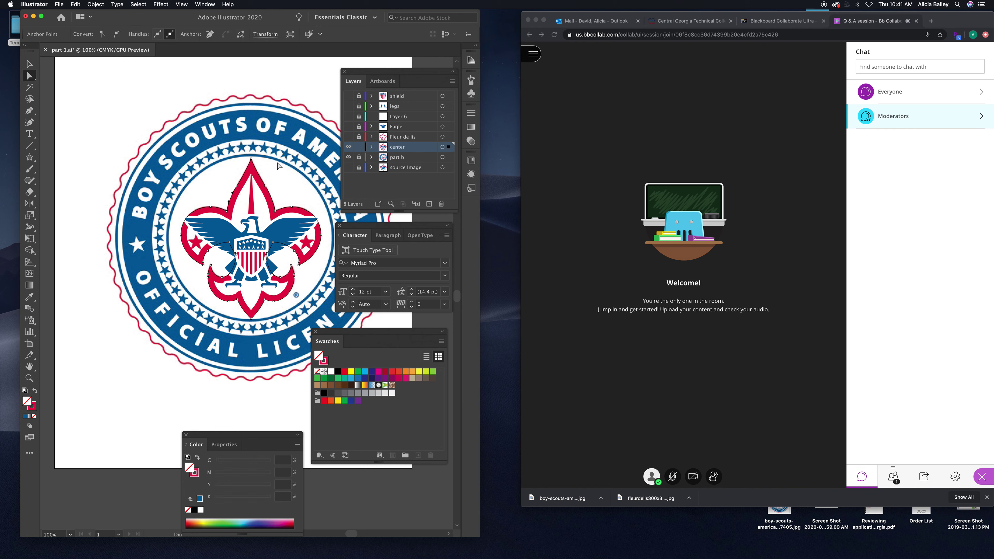
{"action": "left_click", "coordinate": [269, 194]}
{"action": "left_click", "coordinate": [268, 194]}
{"action": "left_click", "coordinate": [471, 114]}
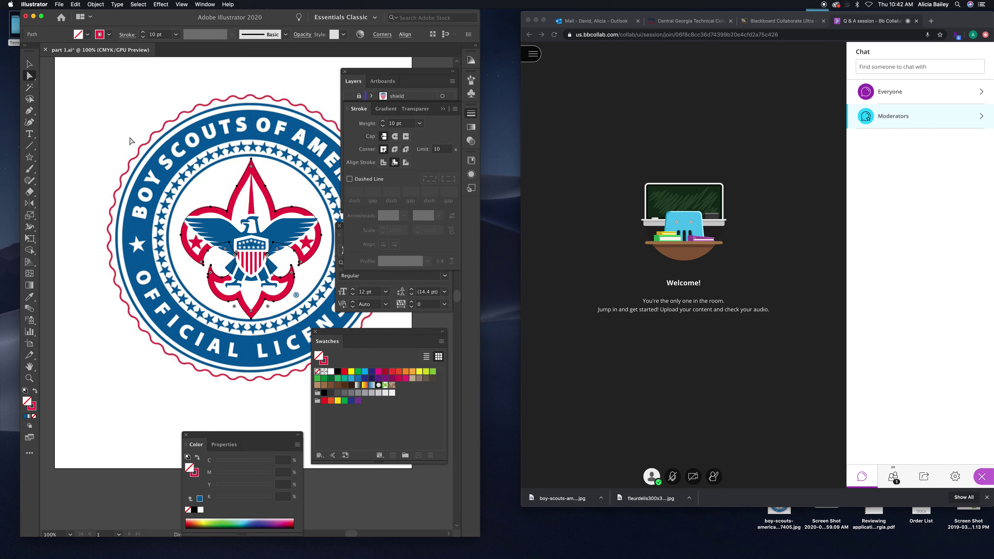
{"action": "left_click", "coordinate": [120, 134]}
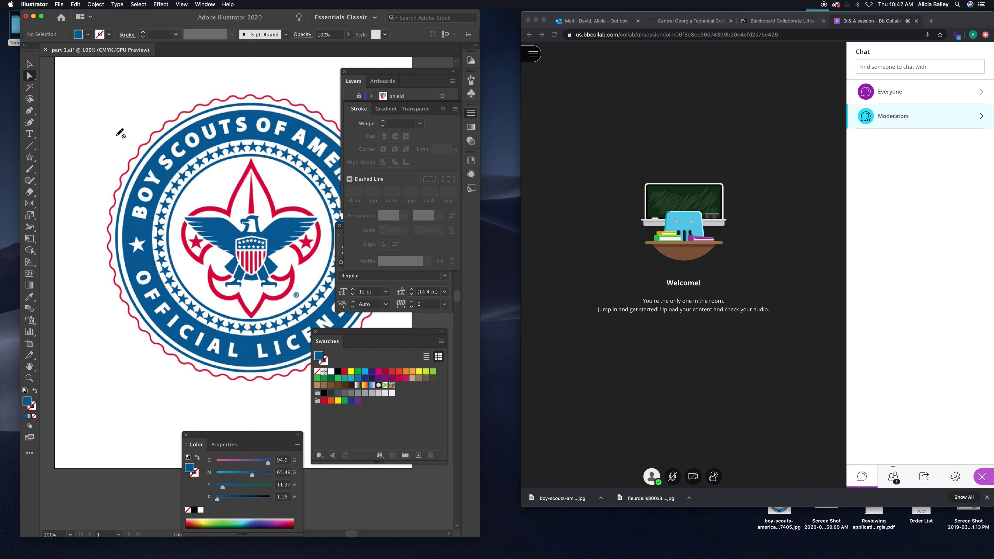
Step: Select the whole emblem group and nudge it slightly over the seal in small increments
{"action": "key", "text": "super+a"}
{"action": "key", "text": "Down"}
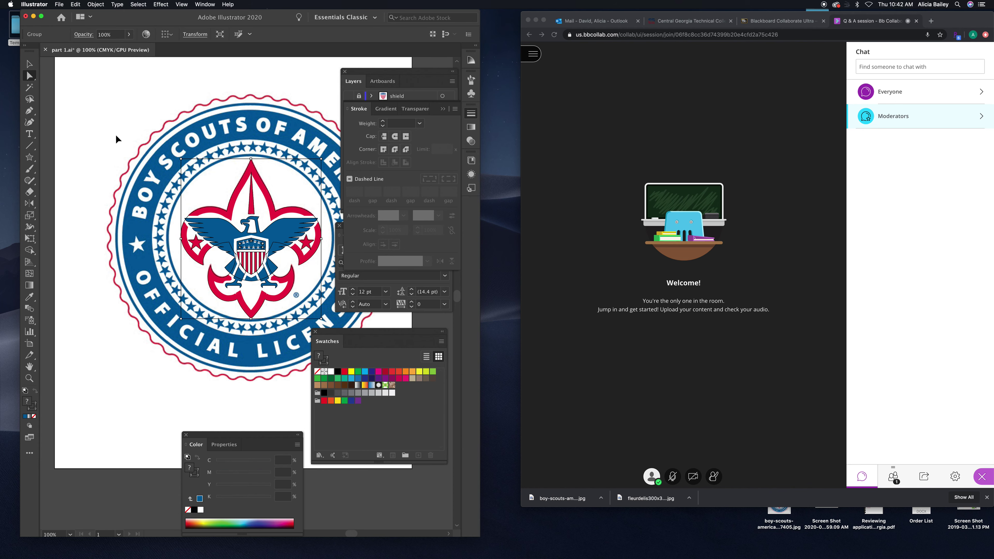
{"action": "key", "text": "Down"}
{"action": "key", "text": "Down"}
{"action": "key", "text": "Down"}
{"action": "key", "text": "Down"}
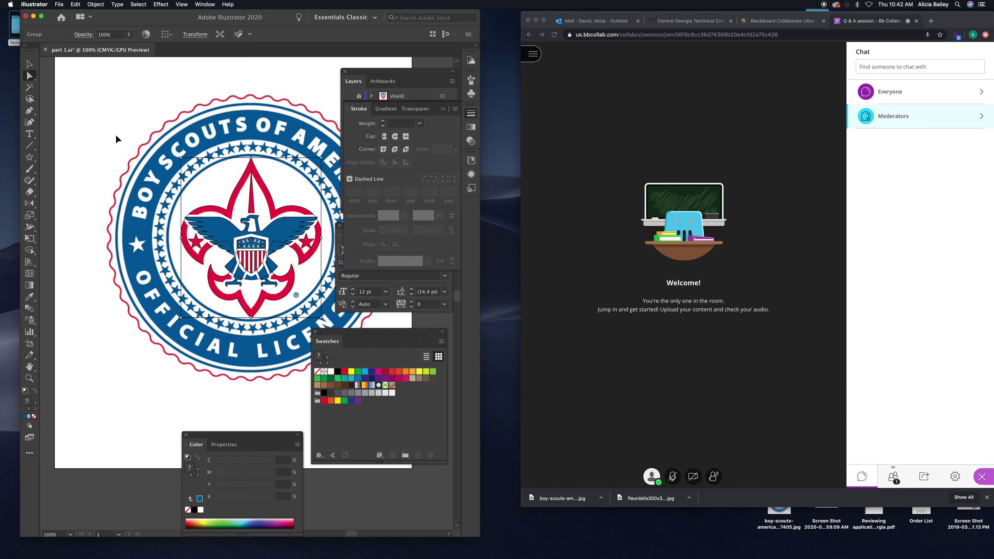
Step: Undo the nudges and the earlier scaling of the emblem group
{"action": "key", "text": "super+d"}
{"action": "key", "text": "super+d"}
{"action": "key", "text": "super+d"}
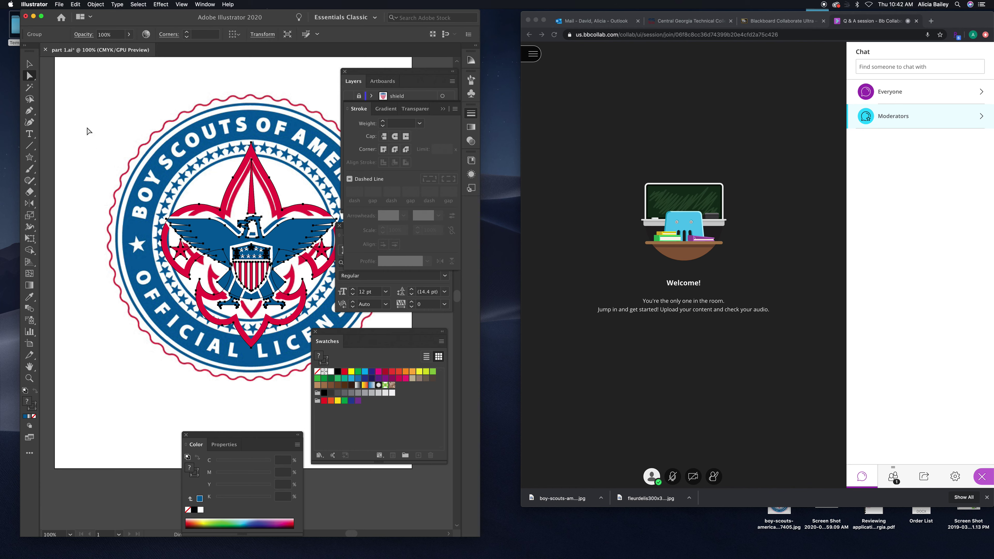
Step: Place two copies of the full-size emblem group off the artboard beside the seal, one above the other
{"action": "left_click", "coordinate": [29, 64]}
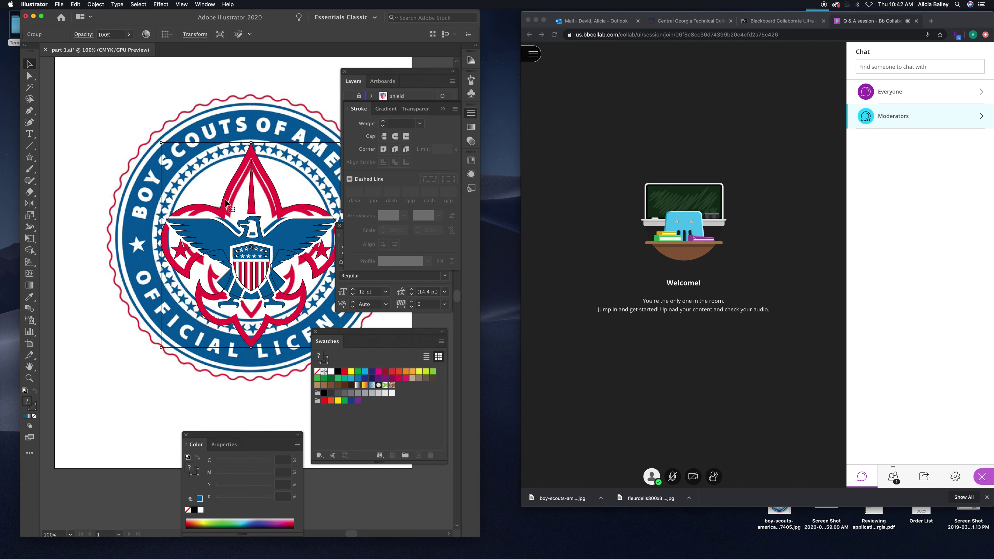
{"action": "left_click_drag", "start_coordinate": [225, 200], "coordinate": [109, 98]}
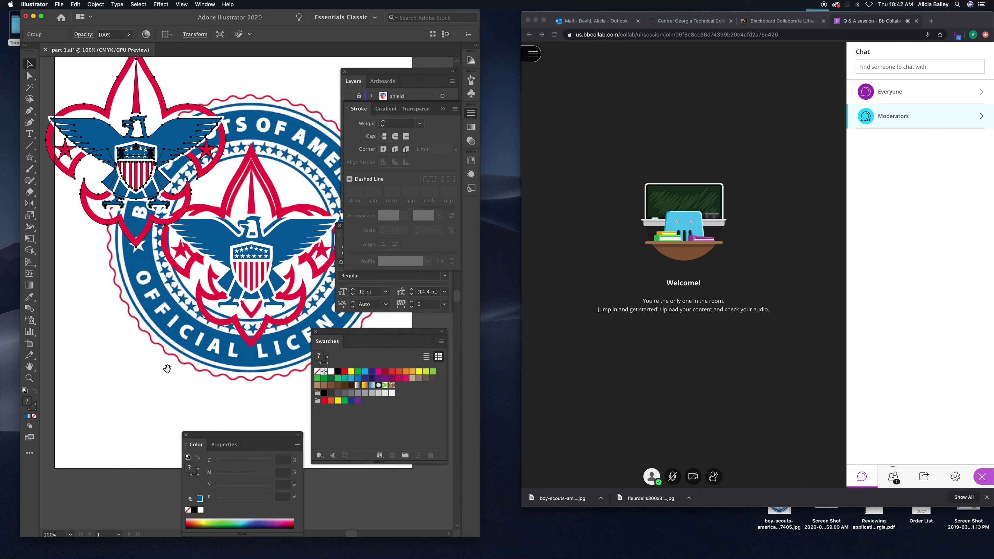
{"action": "left_click_drag", "start_coordinate": [169, 370], "coordinate": [230, 410]}
{"action": "left_click_drag", "start_coordinate": [235, 172], "coordinate": [169, 184]}
{"action": "scroll", "coordinate": [247, 307], "scroll_direction": "right", "scroll_amount": 3}
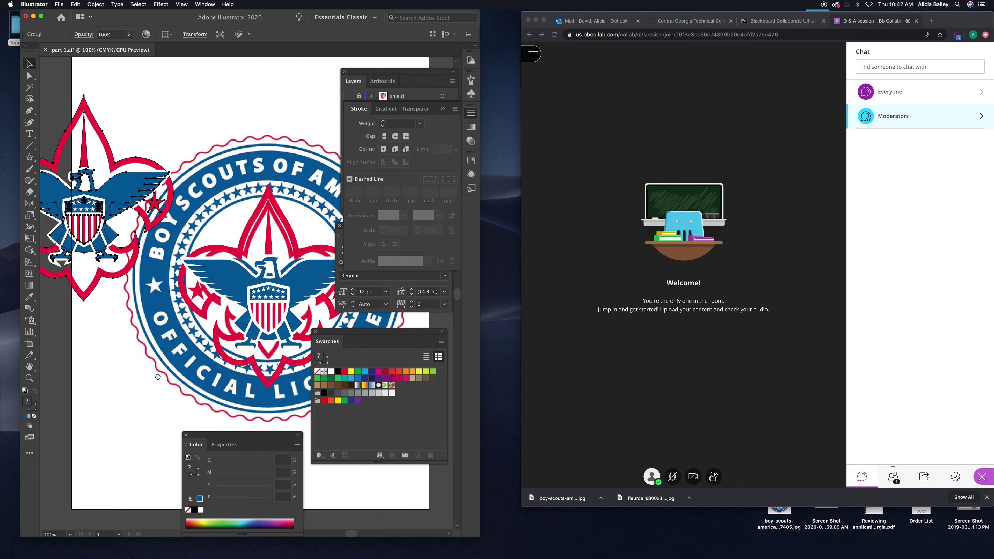
{"action": "scroll", "coordinate": [160, 261], "scroll_direction": "left", "scroll_amount": 5}
{"action": "scroll", "coordinate": [160, 261], "scroll_direction": "up", "scroll_amount": 2}
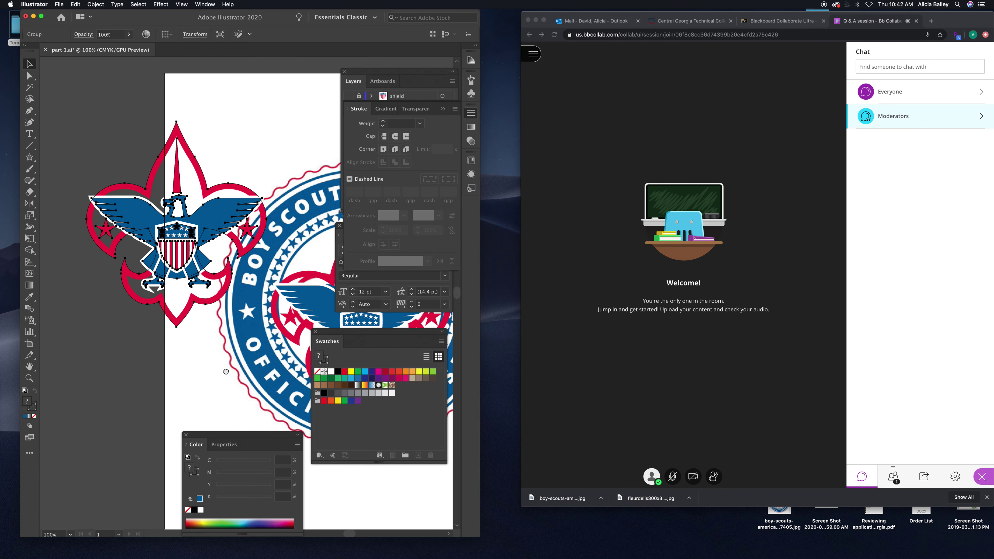
{"action": "scroll", "coordinate": [160, 262], "scroll_direction": "left", "scroll_amount": 5}
{"action": "mouse_move", "coordinate": [243, 223]}
{"action": "left_mouse_down"}
{"action": "mouse_move", "coordinate": [136, 184]}
{"action": "mouse_move", "coordinate": [117, 165]}
{"action": "mouse_move", "coordinate": [119, 379]}
{"action": "left_mouse_up"}
Step: Scale the upper emblem copy down proportionally about its centre to a little over half its size, without scaling its strokes
{"action": "left_click", "coordinate": [181, 187]}
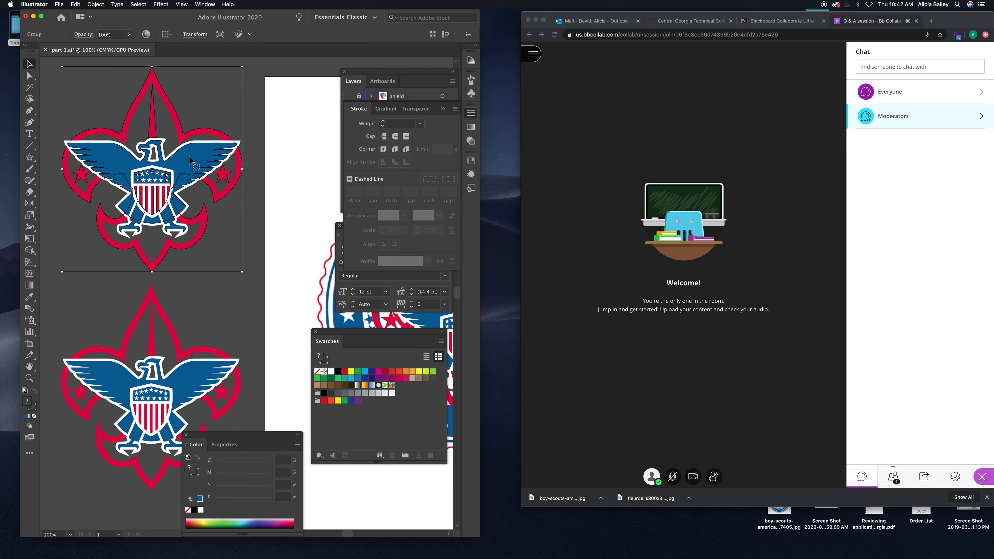
{"action": "key", "text": "a"}
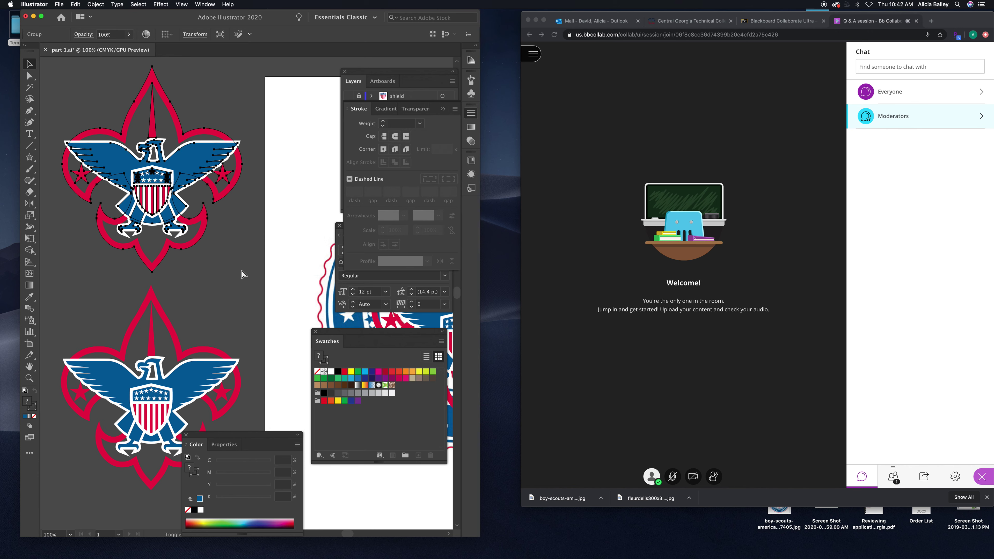
{"action": "key", "text": "v"}
{"action": "left_click_drag", "start_coordinate": [241, 271], "coordinate": [218, 235]}
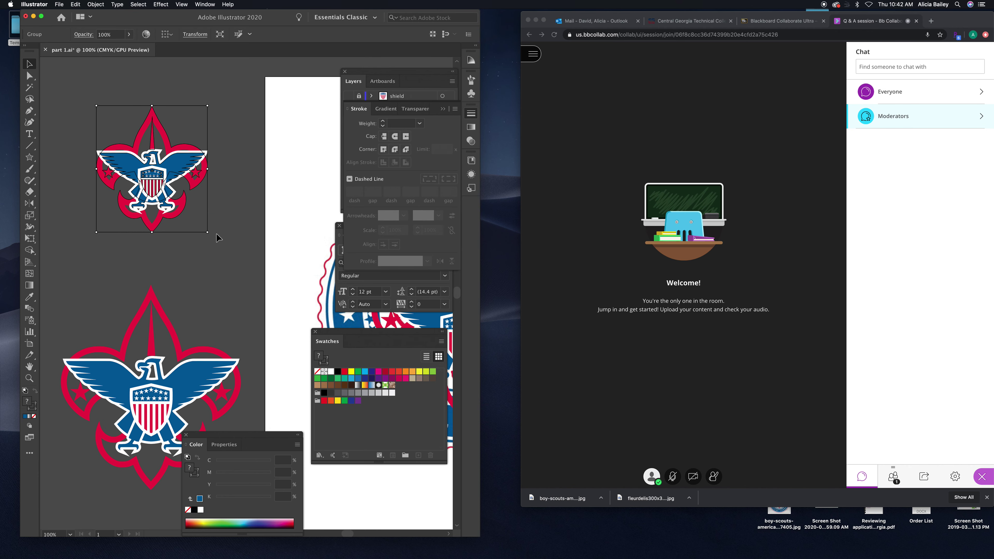
{"action": "left_click", "coordinate": [222, 248]}
Step: Scale the lower emblem copy to 74.1525% horizontally and 73.6111% vertically, with Scale Corners and Scale Strokes & Effects enabled
{"action": "left_click", "coordinate": [176, 375]}
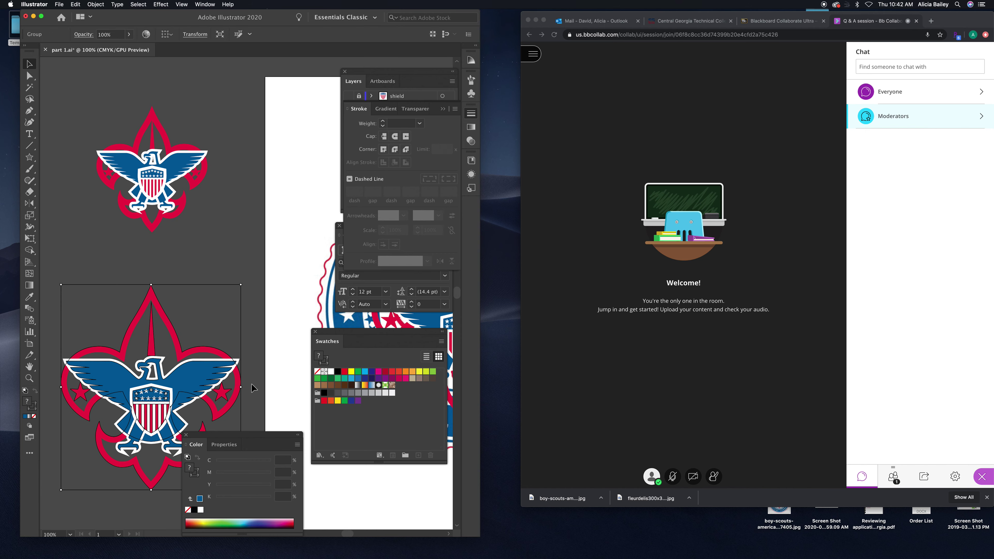
{"action": "scroll", "coordinate": [246, 278], "scroll_direction": "down", "scroll_amount": 1}
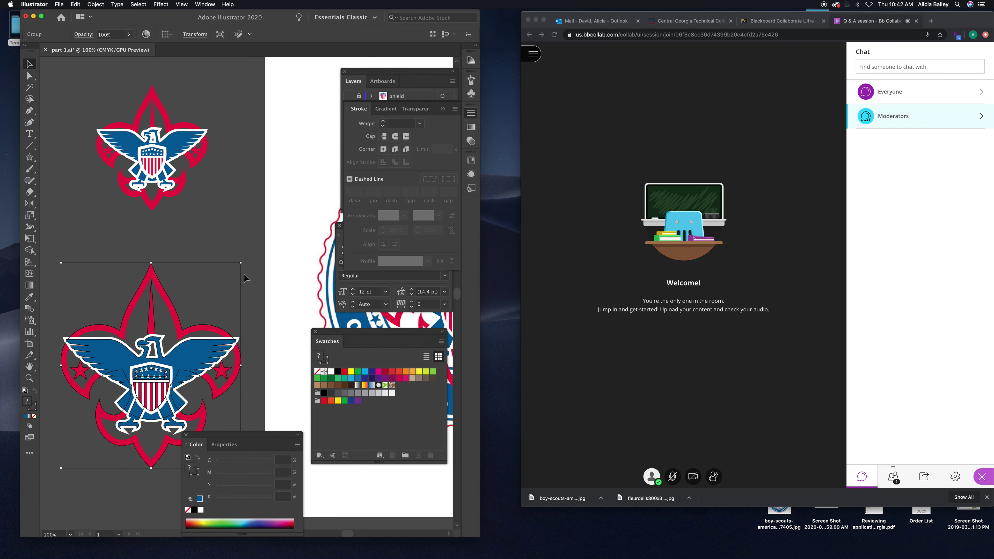
{"action": "double_click", "coordinate": [30, 216]}
{"action": "left_click_drag", "start_coordinate": [359, 311], "coordinate": [260, 93]}
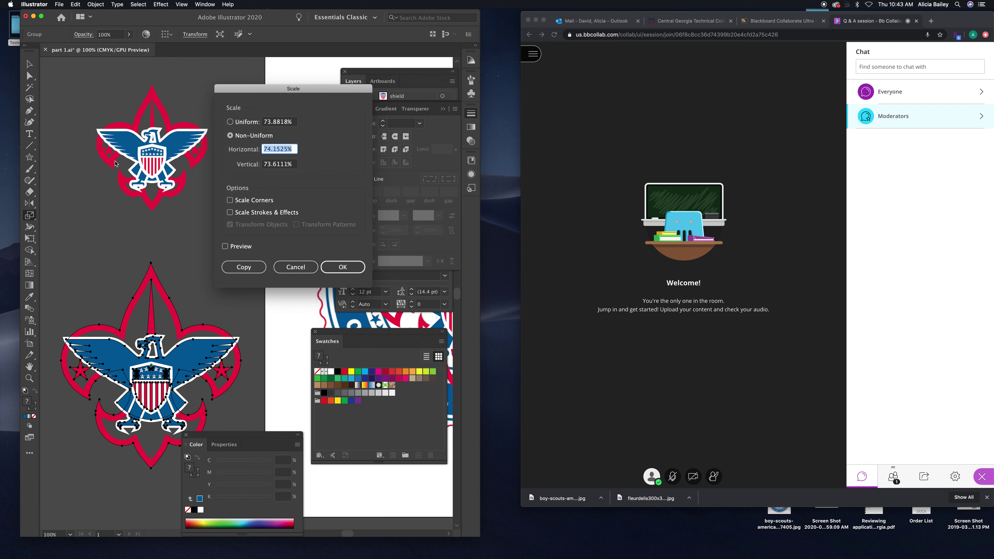
{"action": "left_click", "coordinate": [230, 212]}
{"action": "left_click", "coordinate": [230, 200]}
{"action": "left_click", "coordinate": [343, 267]}
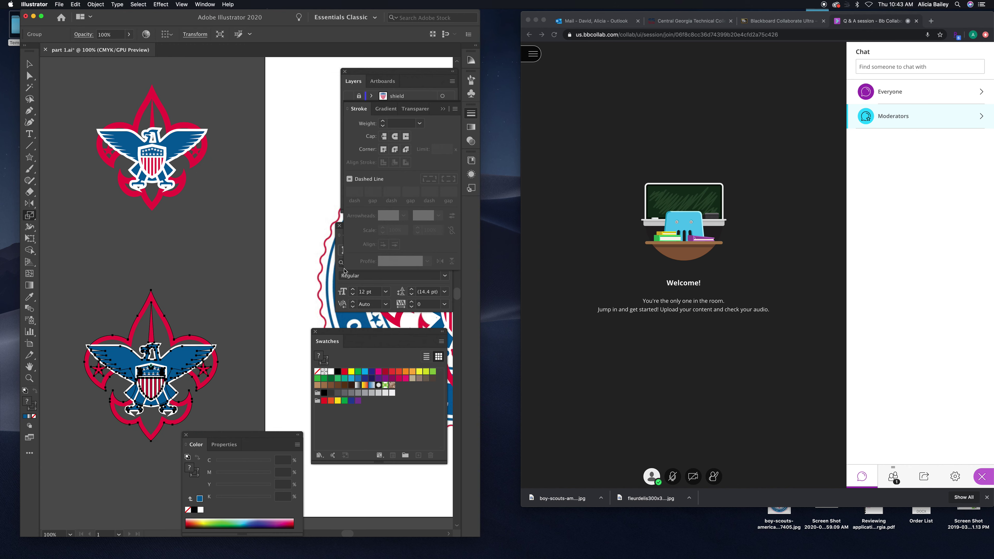
Step: Move the lower emblem copy directly beneath the upper one and shrink it to about the same width
{"action": "left_click", "coordinate": [28, 63]}
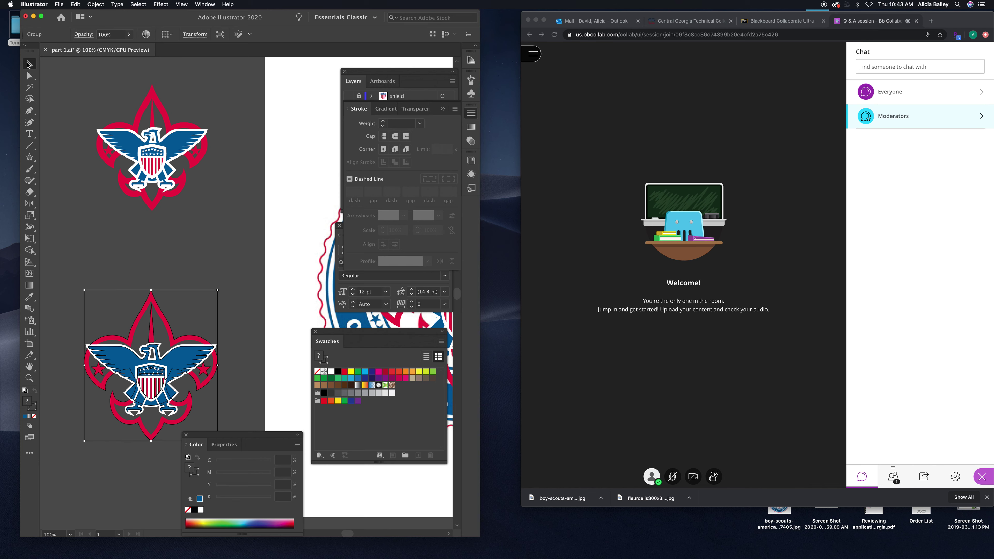
{"action": "left_click", "coordinate": [227, 251]}
{"action": "left_click_drag", "start_coordinate": [176, 359], "coordinate": [180, 289]}
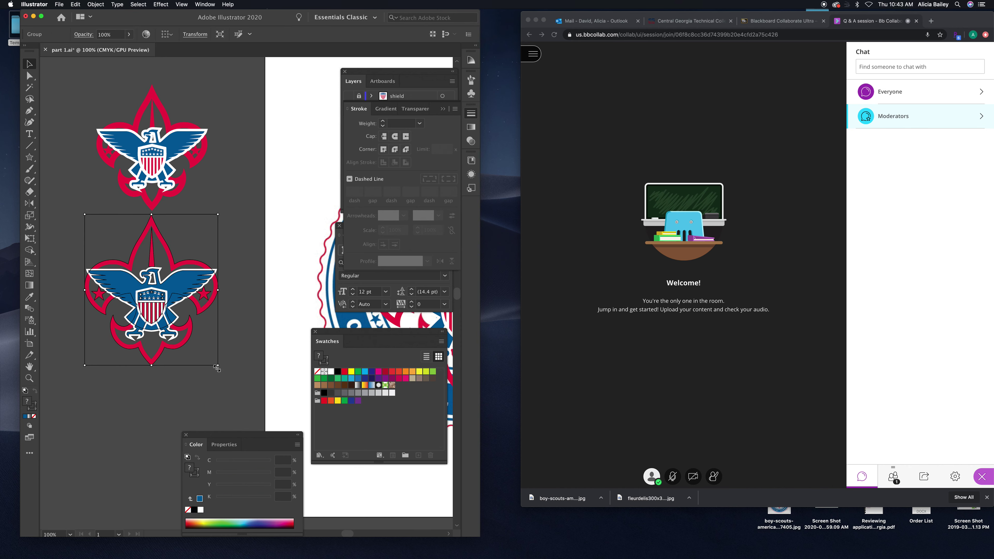
{"action": "left_click_drag", "start_coordinate": [218, 365], "coordinate": [213, 360]}
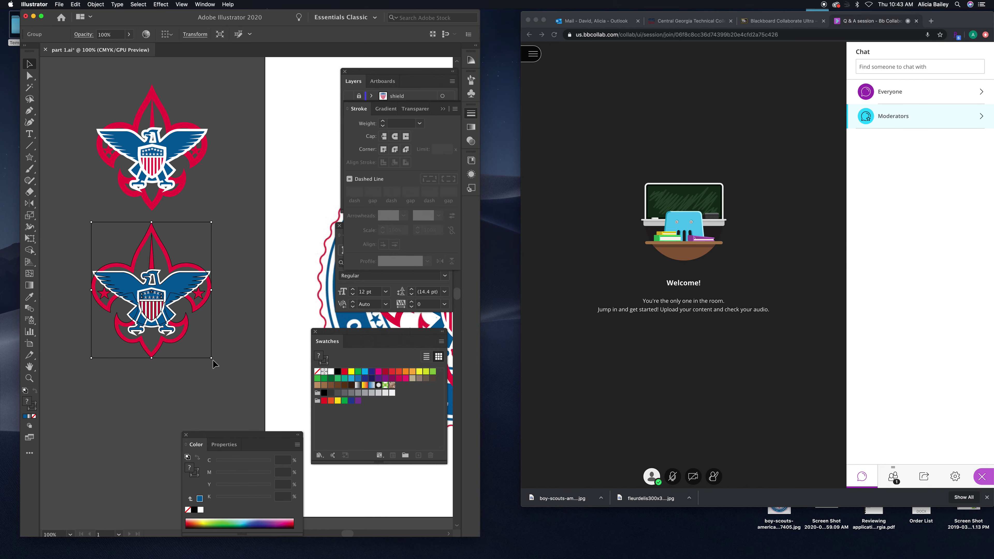
{"action": "left_click", "coordinate": [224, 371]}
{"action": "left_click", "coordinate": [163, 322]}
{"action": "left_click_drag", "start_coordinate": [208, 354], "coordinate": [211, 358]}
{"action": "left_click", "coordinate": [237, 345]}
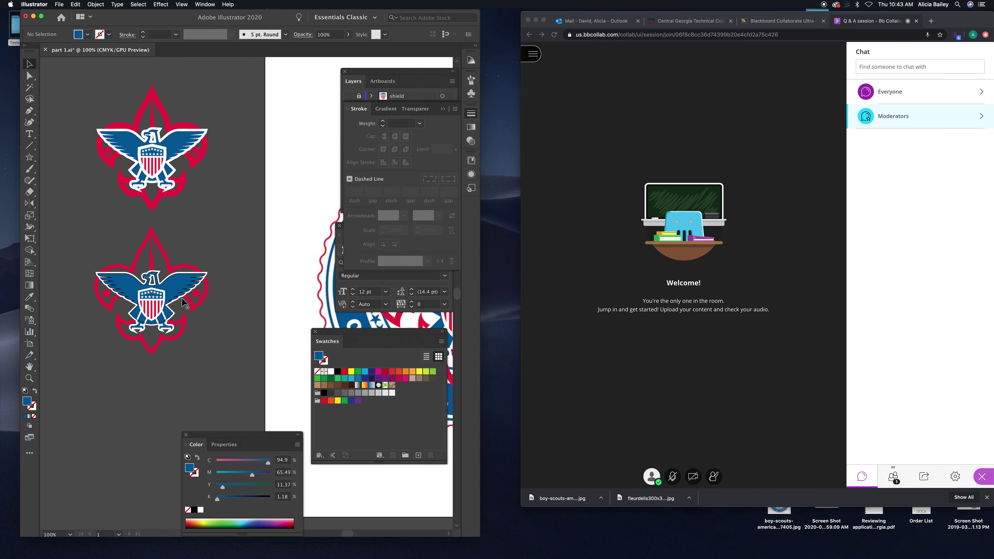
Step: Place the two small emblem copies side by side and move both completely off the artboard for comparison
{"action": "left_click_drag", "start_coordinate": [179, 300], "coordinate": [301, 161]}
{"action": "left_click", "coordinate": [238, 260]}
{"action": "scroll", "coordinate": [223, 270], "scroll_direction": "up", "scroll_amount": 5}
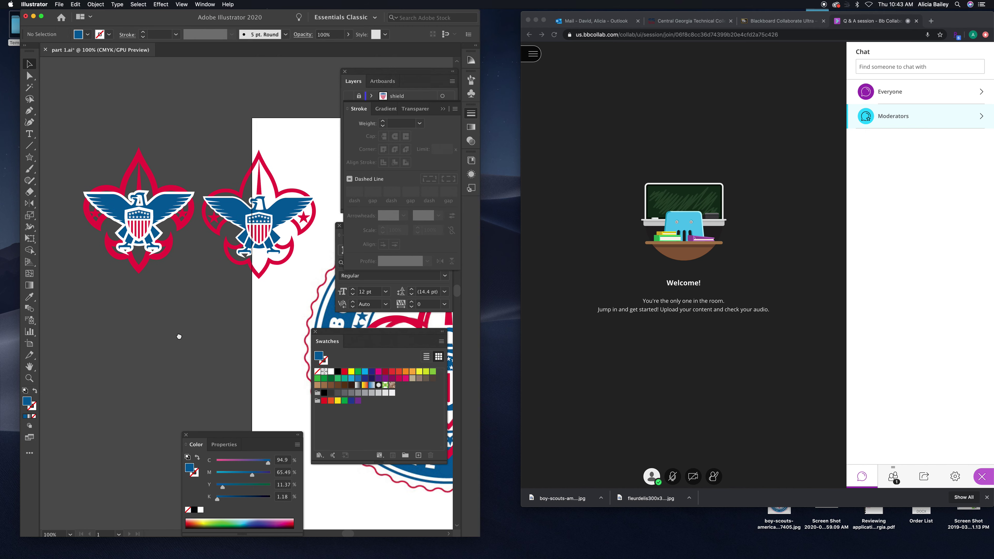
{"action": "left_click_drag", "start_coordinate": [67, 158], "coordinate": [266, 266]}
{"action": "left_click_drag", "start_coordinate": [289, 217], "coordinate": [220, 203]}
{"action": "left_click", "coordinate": [184, 308]}
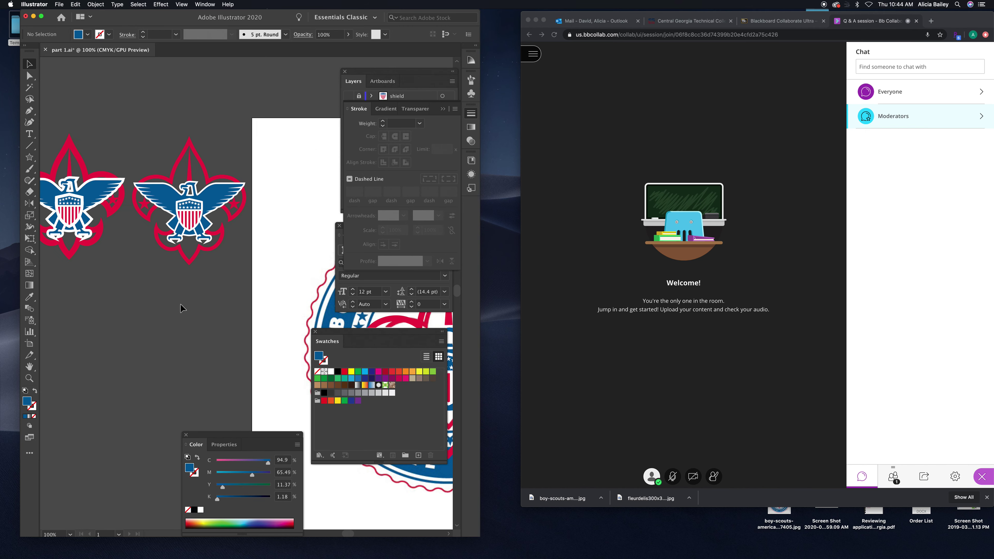
{"action": "scroll", "coordinate": [184, 309], "scroll_direction": "left", "scroll_amount": 3}
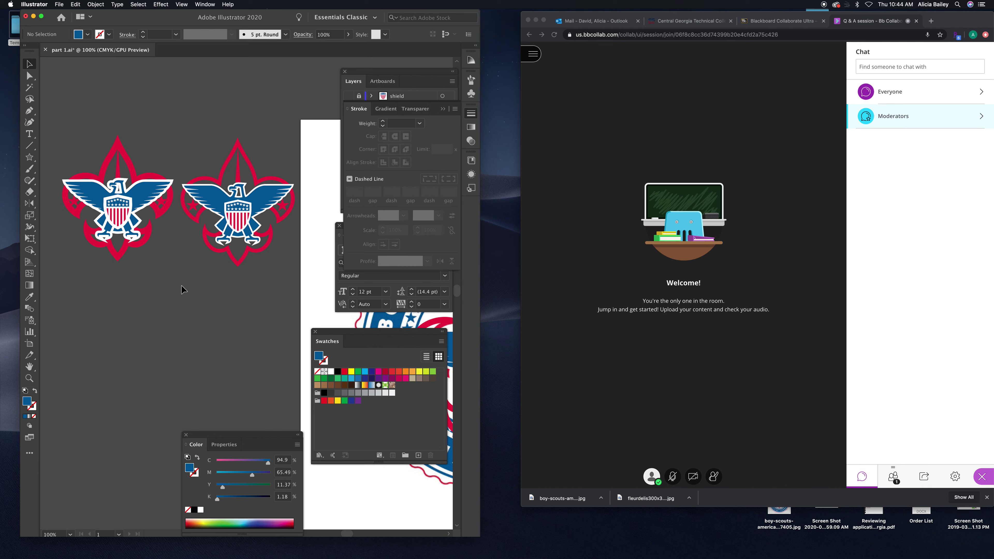
Step: Review the corner and stroke scaling options of the Scale command without applying a scale
{"action": "double_click", "coordinate": [29, 214]}
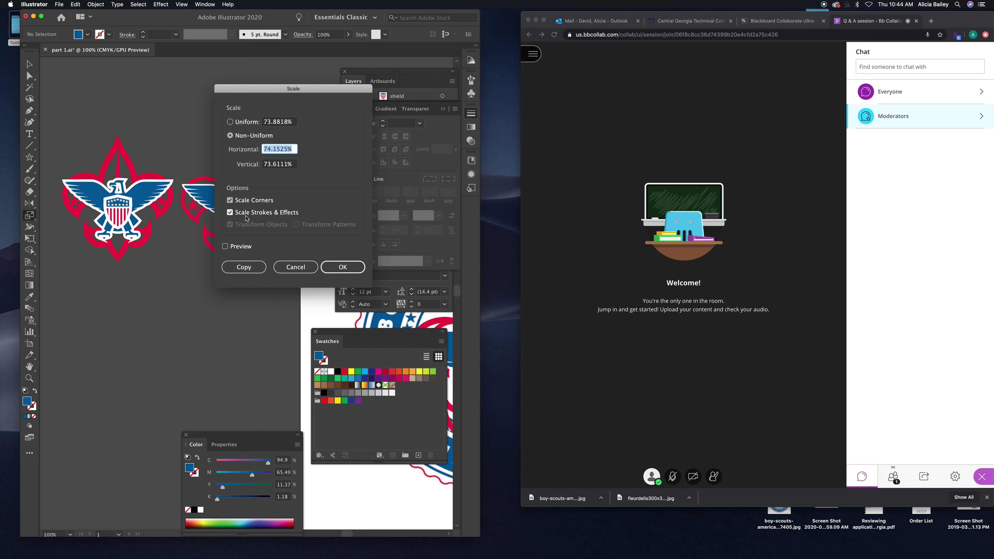
{"action": "left_click", "coordinate": [294, 267]}
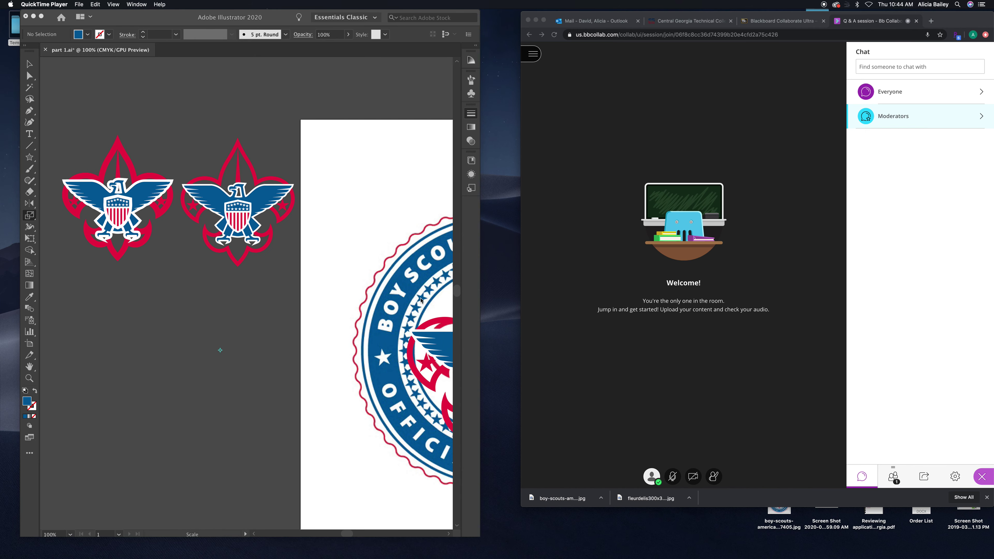
{"action": "left_click", "coordinate": [110, 20]}
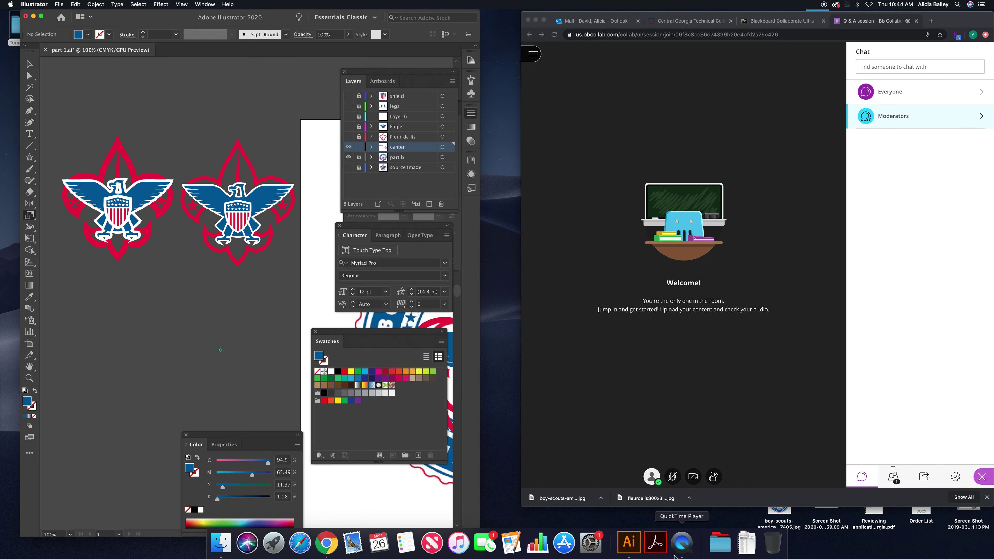
Step: Switch to QuickTime Player, quit it and name the unsaved screen recording "Boy_scouts_1" for saving
{"action": "left_click", "coordinate": [680, 548]}
{"action": "left_click", "coordinate": [34, 5]}
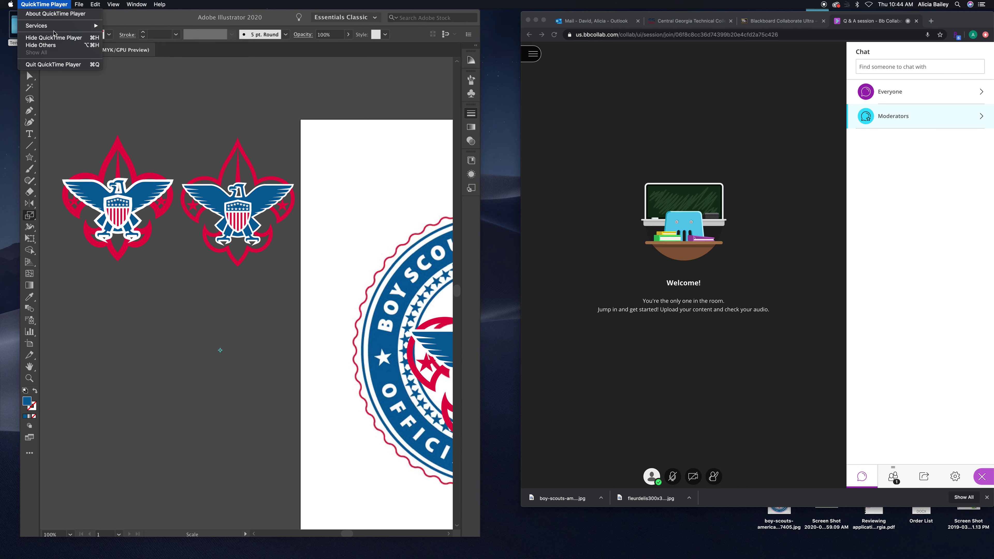
{"action": "left_click", "coordinate": [57, 65]}
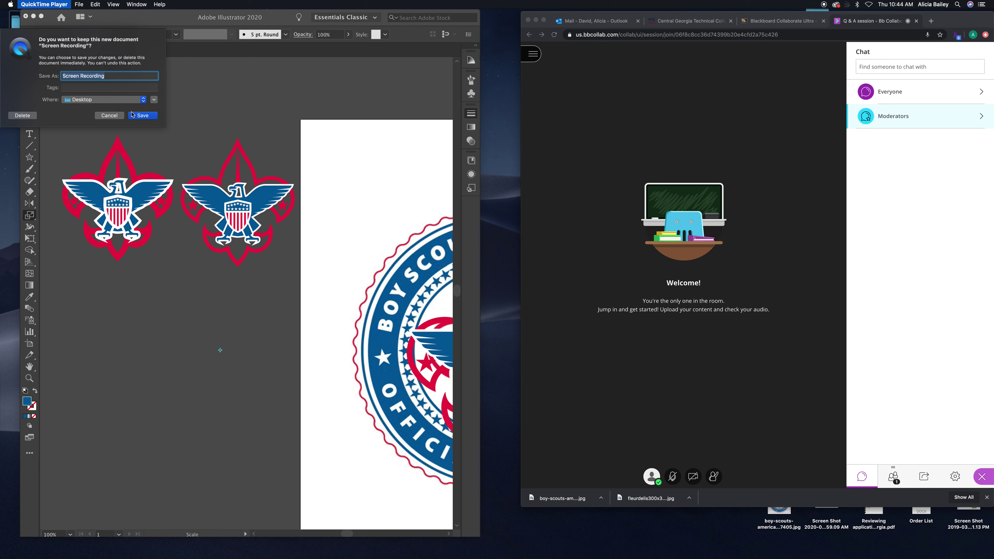
{"action": "type", "text": "Boy_scouts_1"}
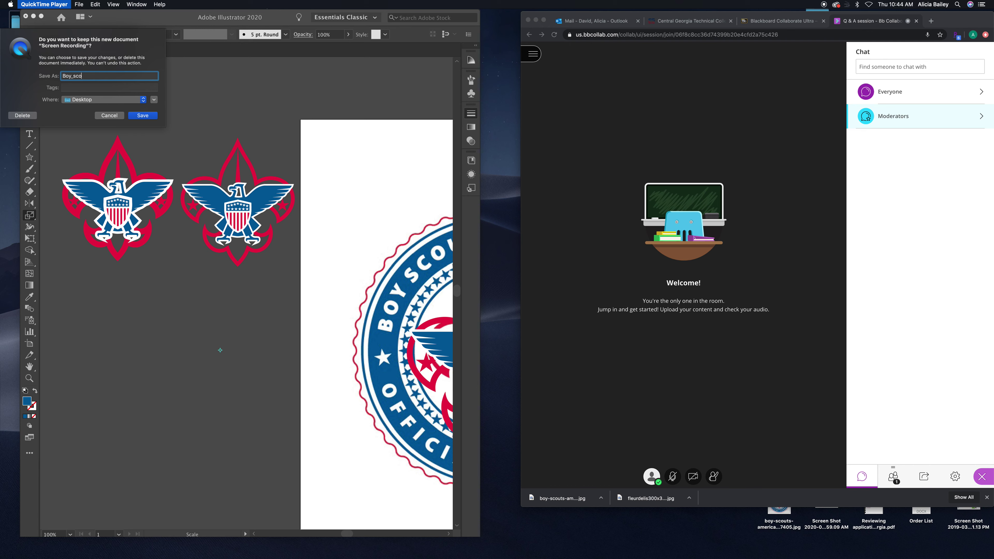